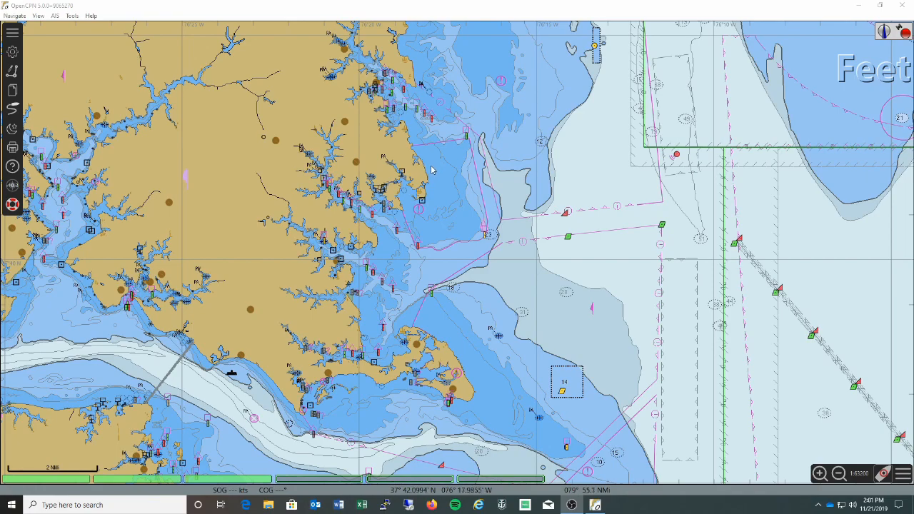
right_click(442, 229)
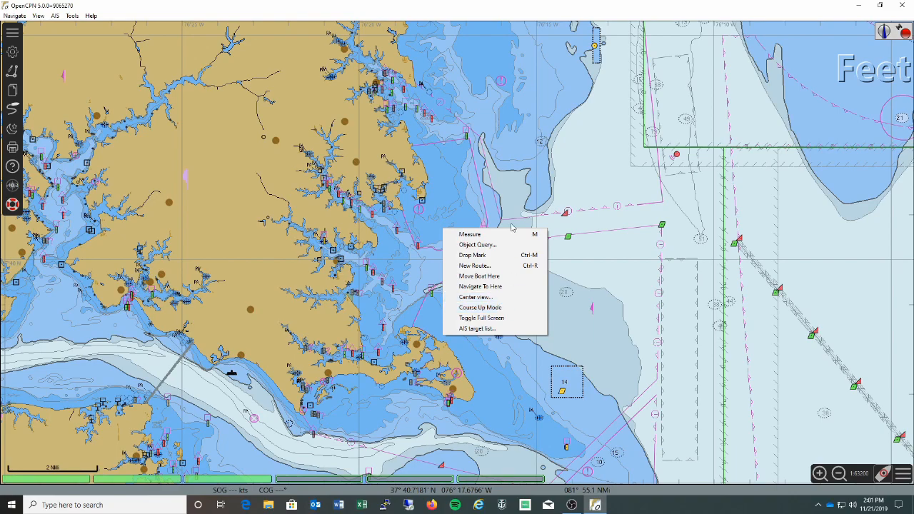
click(515, 193)
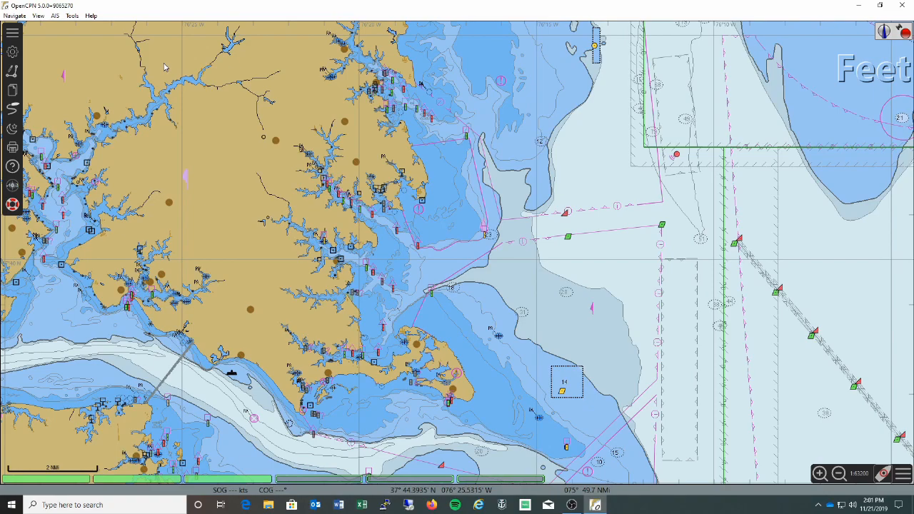
Step: Turn on the display of ENC text labels and ENC lights on the chart
click(15, 15)
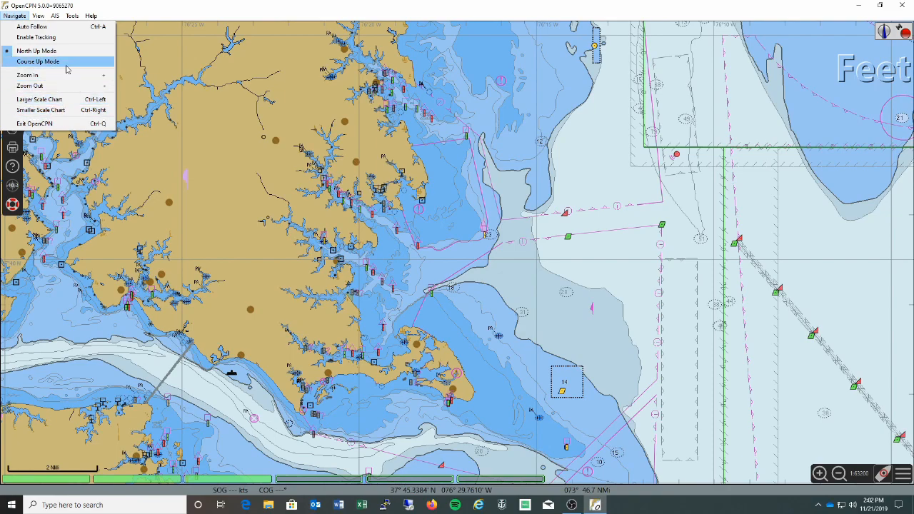
mouse_move(39, 17)
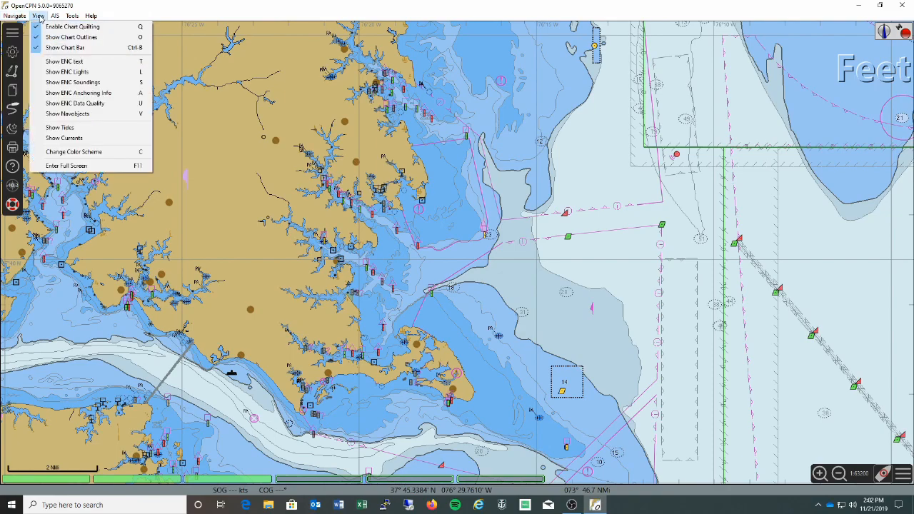
click(76, 63)
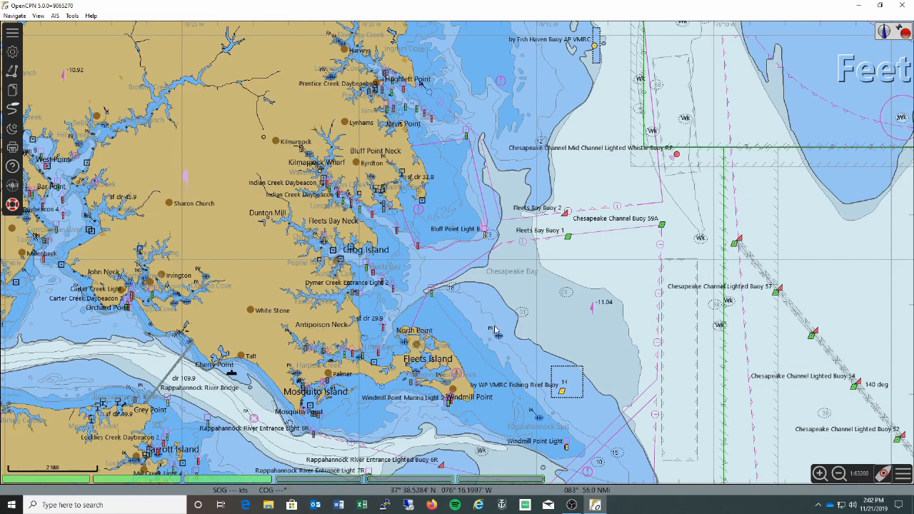
click(38, 17)
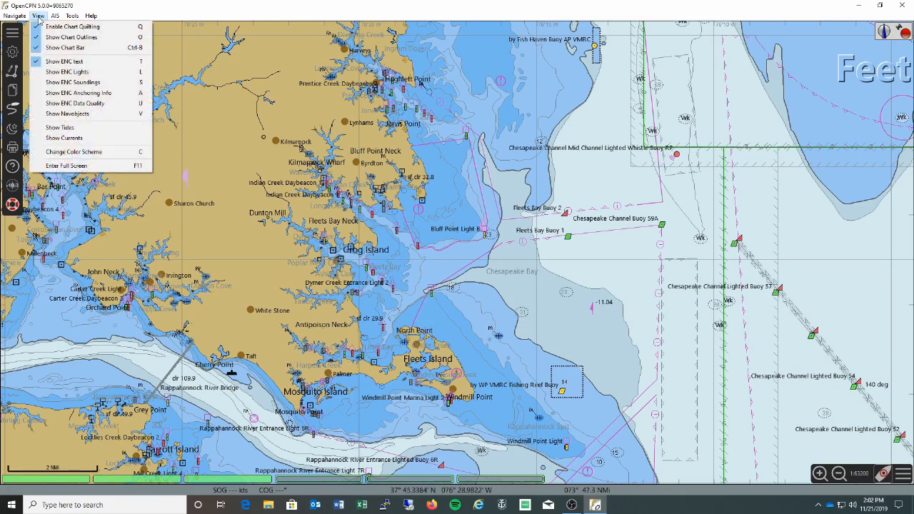
click(71, 73)
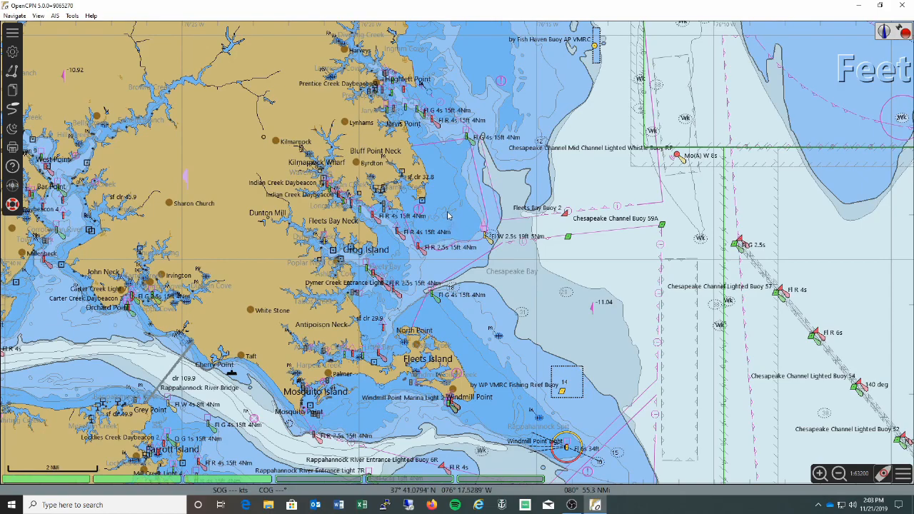
Step: Turn on the display of ENC soundings and ENC anchoring info on the chart
click(39, 16)
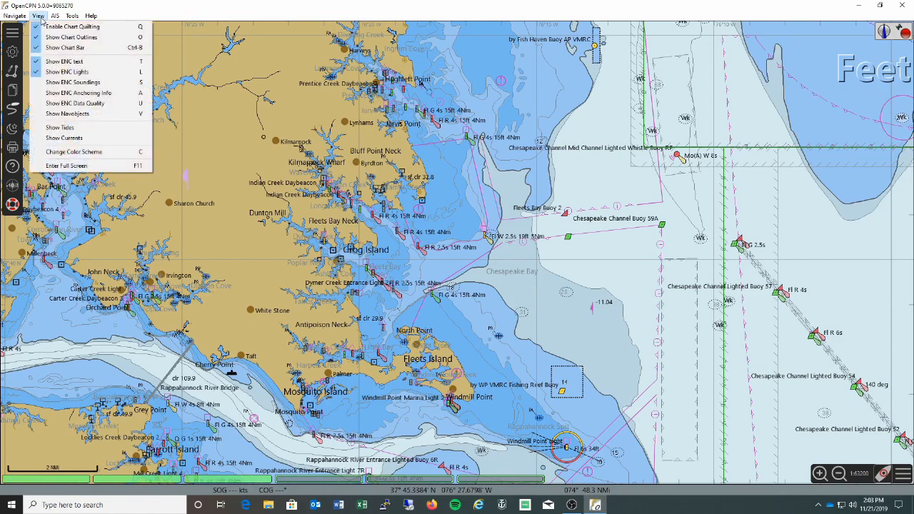
click(68, 83)
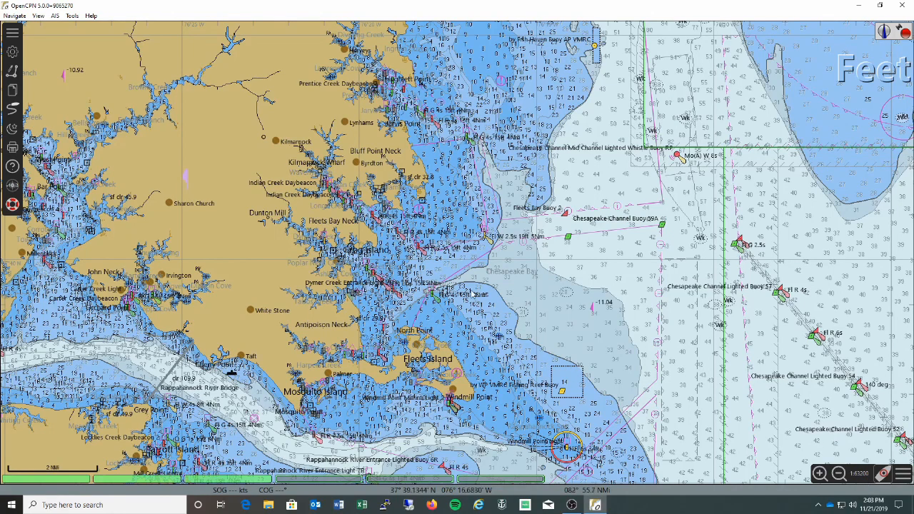
scroll(443, 263, up, 1)
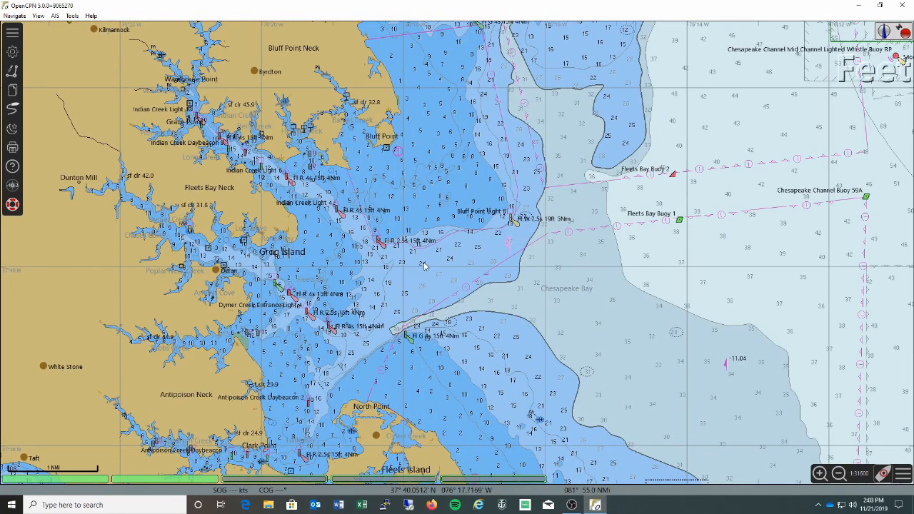
scroll(425, 266, up, 1)
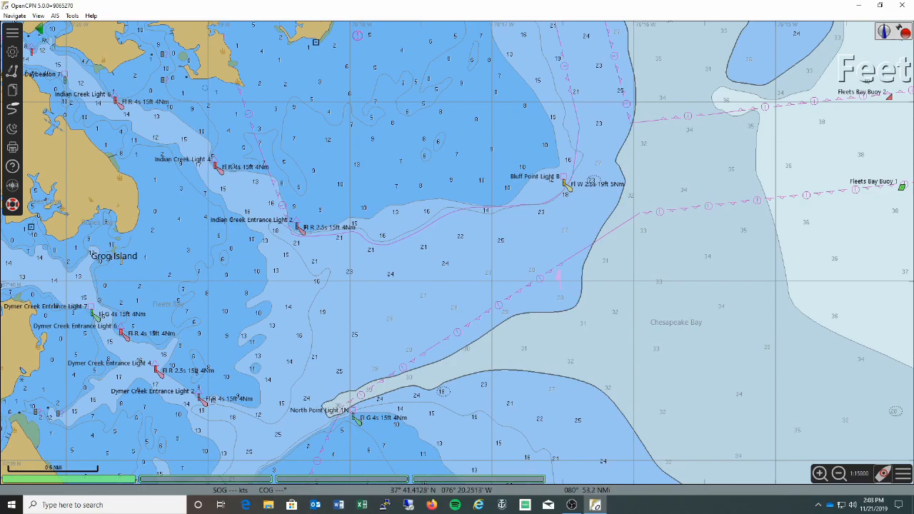
click(37, 16)
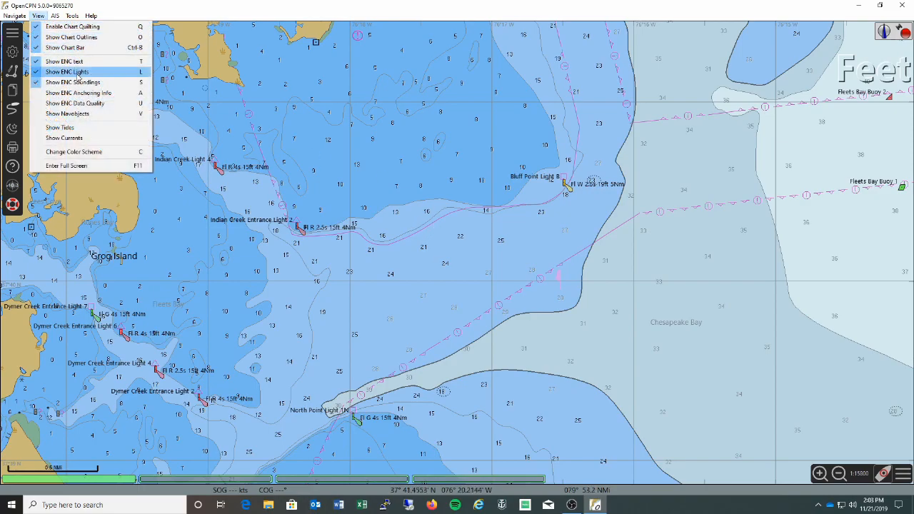
click(80, 93)
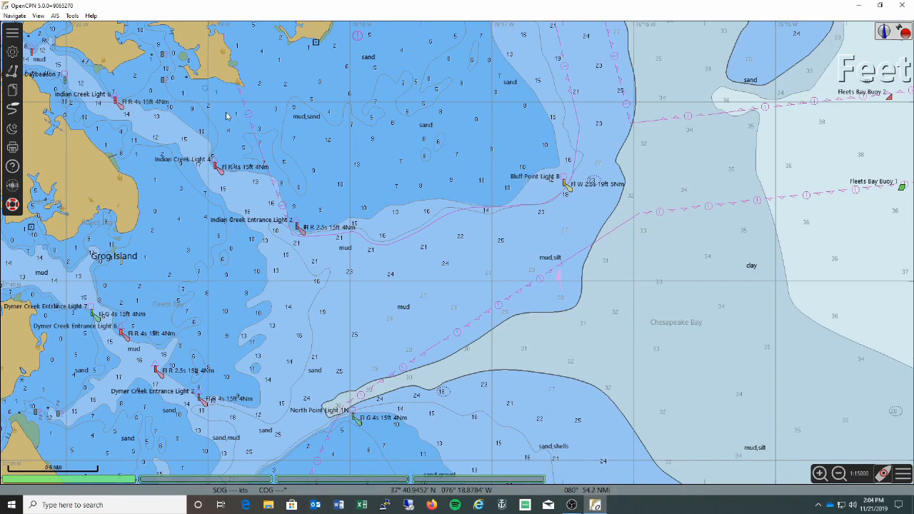
Step: Show the ENC data quality overlay on the chart and hide it again
click(43, 16)
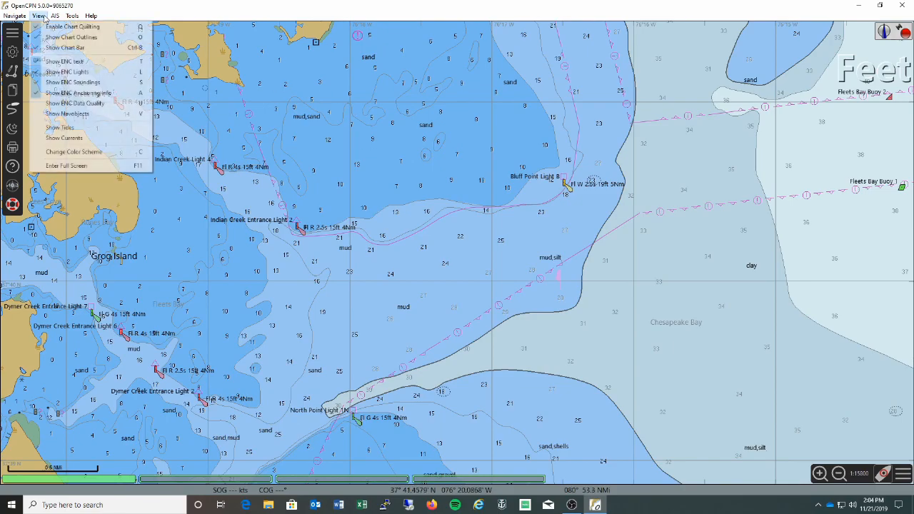
click(82, 104)
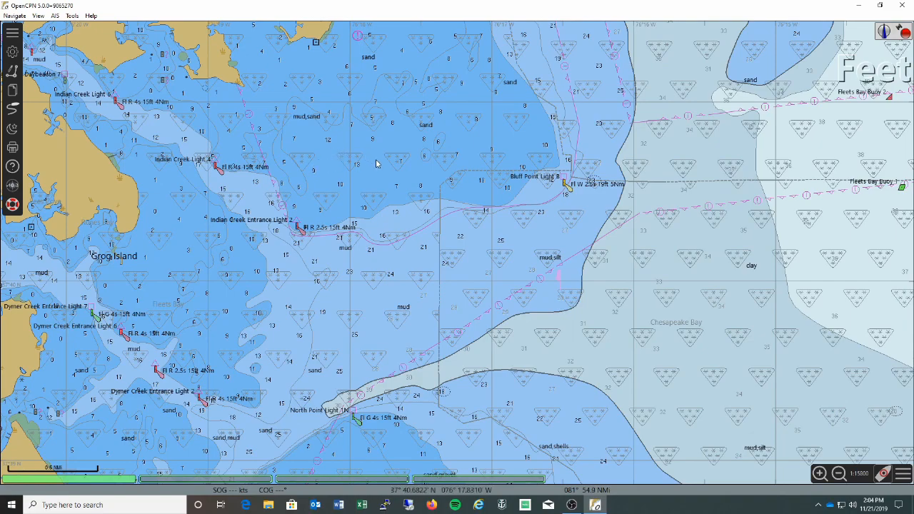
click(38, 15)
click(87, 104)
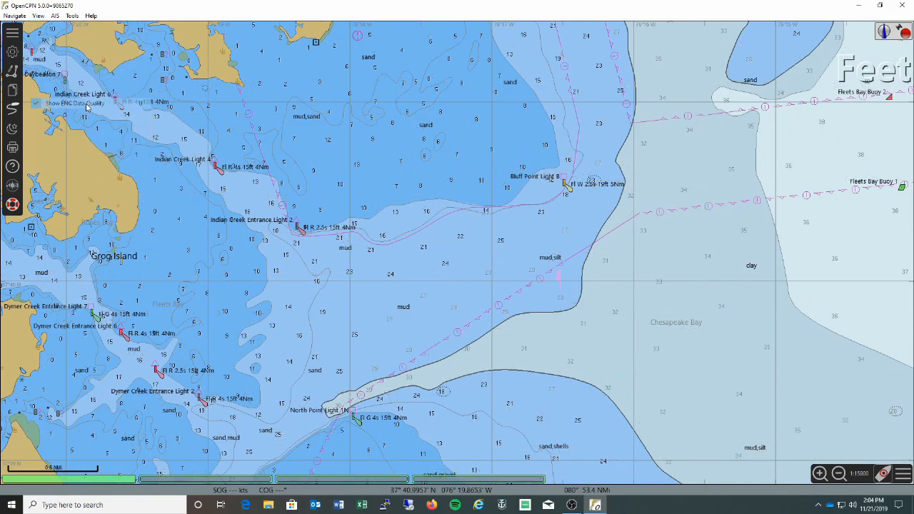
Step: Turn on the display of navobjects and check the chart at a smaller and a larger scale
click(38, 16)
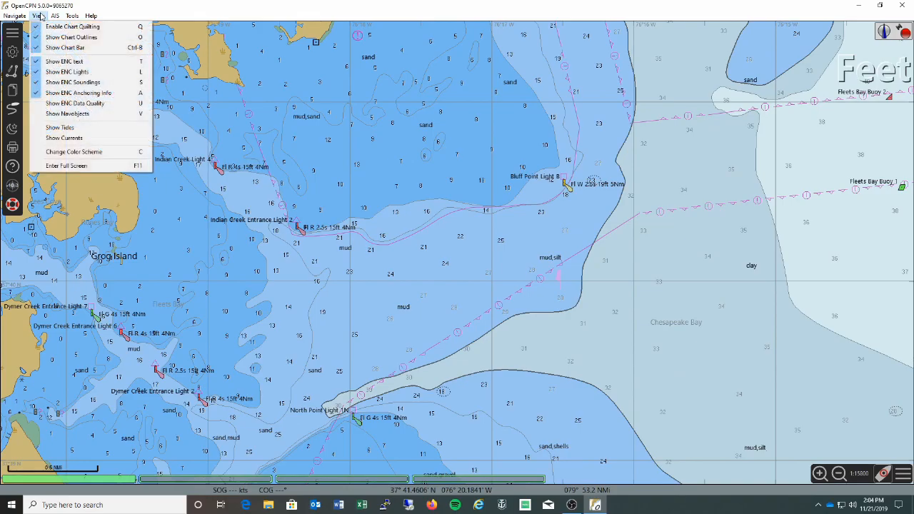
click(83, 117)
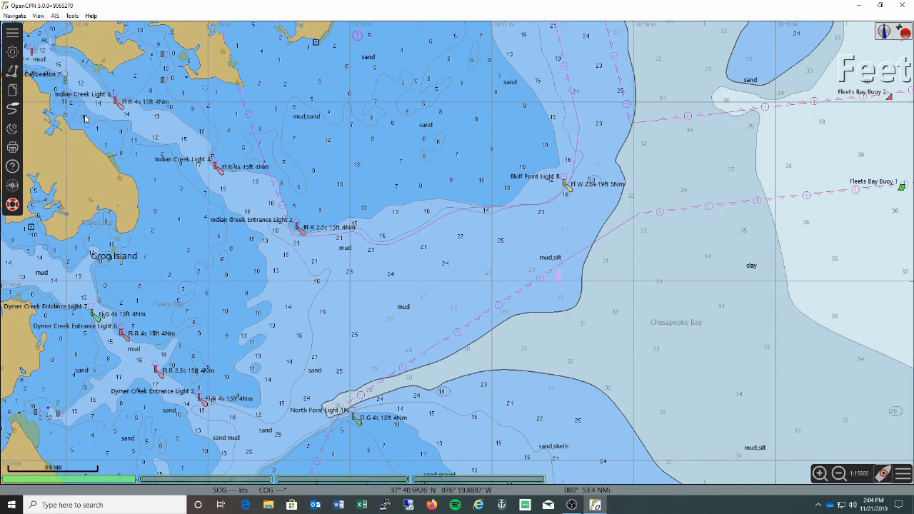
scroll(361, 256, down, 2)
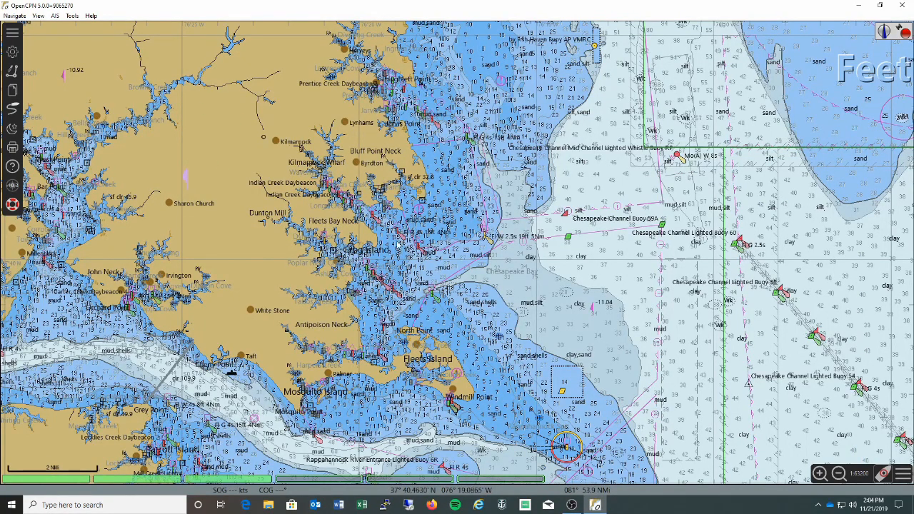
scroll(400, 246, up, 1)
scroll(412, 250, up, 1)
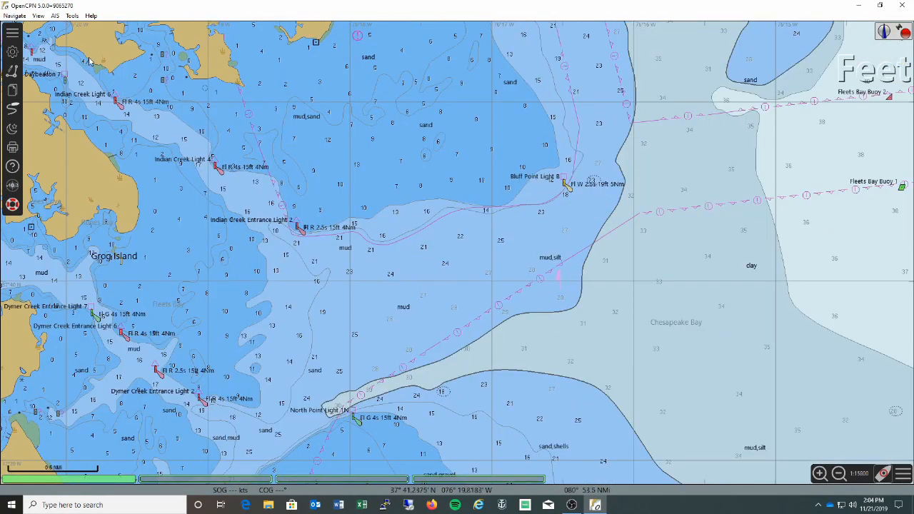
Step: Display tides and currents and examine their symbols around the Rappahannock River entrance
click(40, 15)
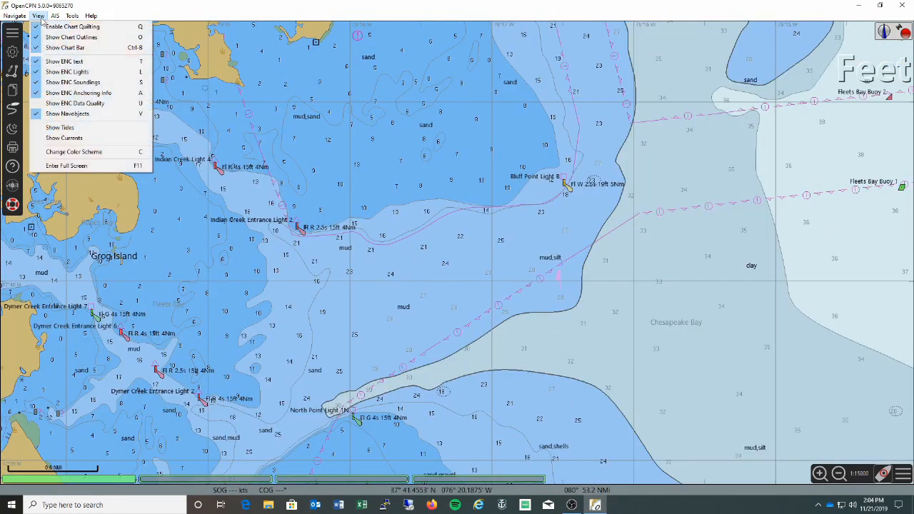
click(60, 127)
click(38, 16)
click(64, 139)
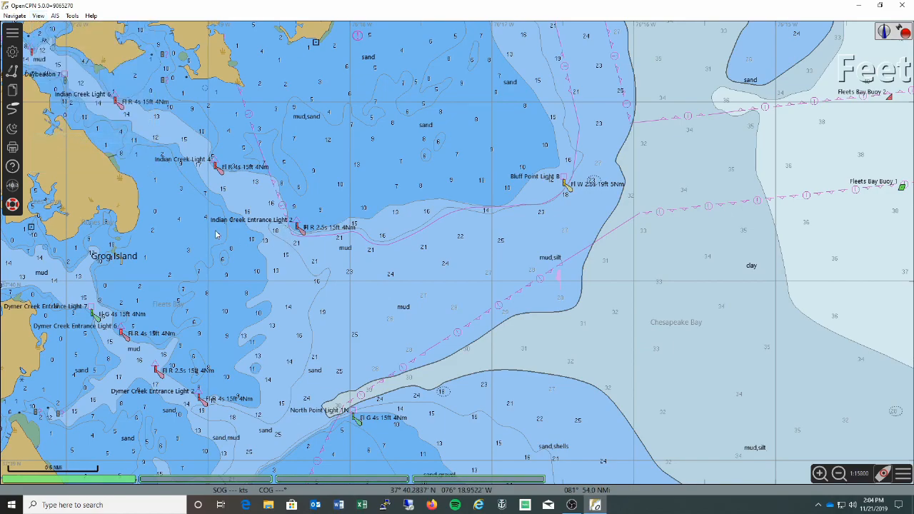
scroll(218, 236, down, 1)
drag(327, 343, 363, 108)
drag(397, 316, 369, 184)
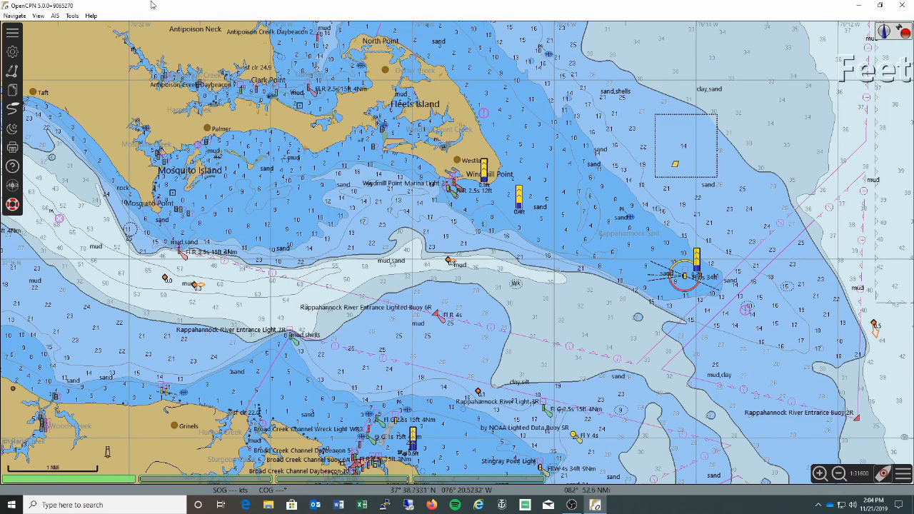
Step: Turn off the display of currents and tides on the chart
click(40, 17)
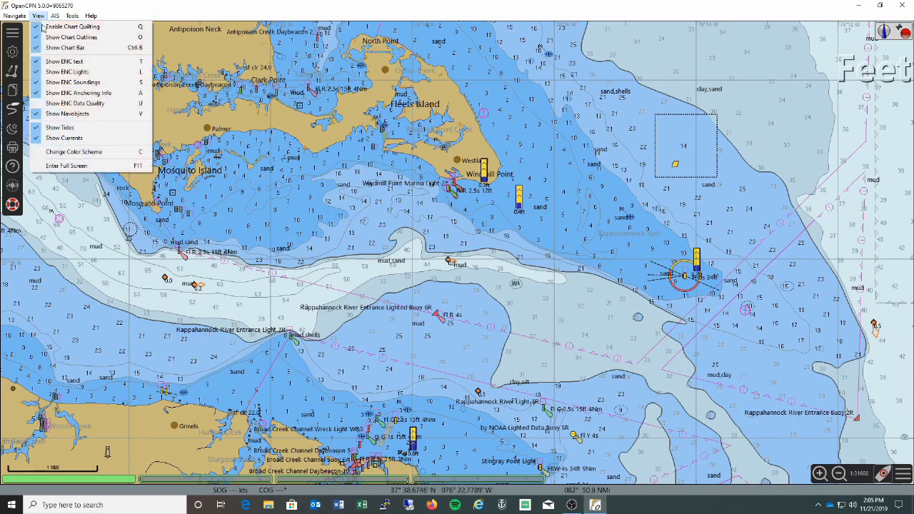
click(64, 138)
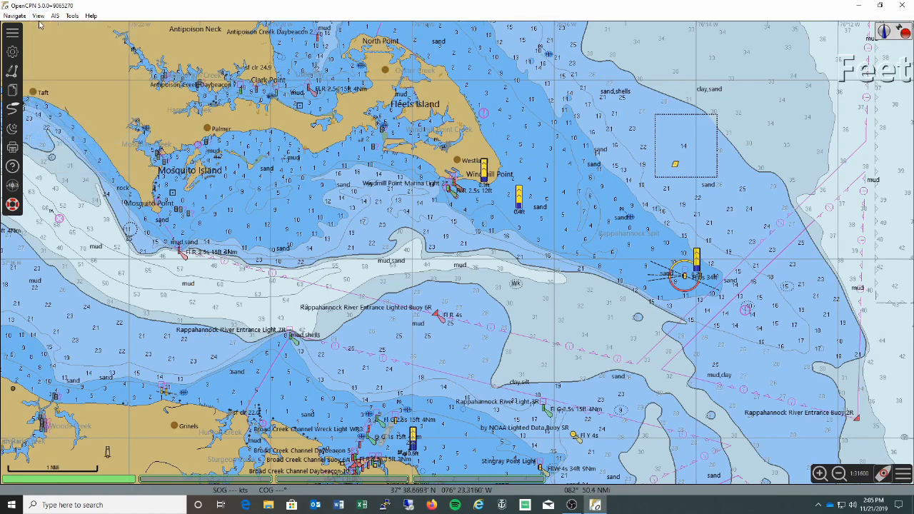
click(39, 16)
click(63, 126)
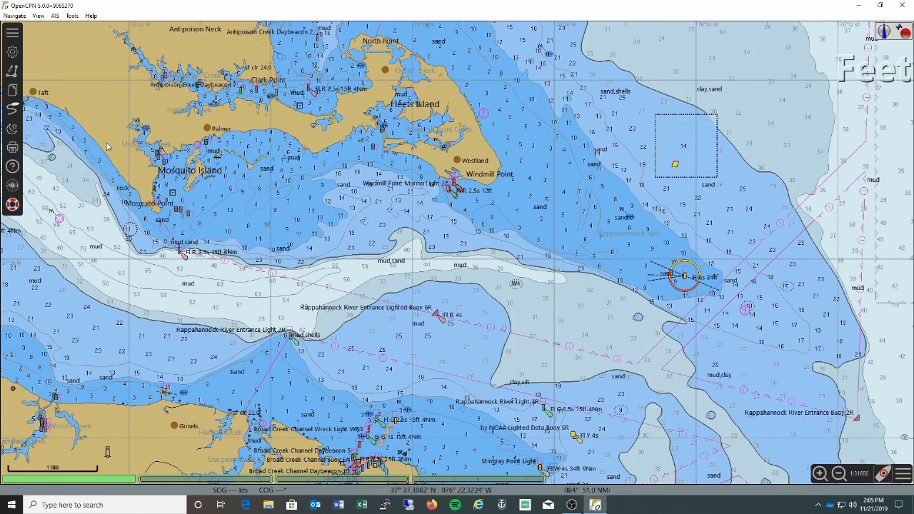
click(55, 16)
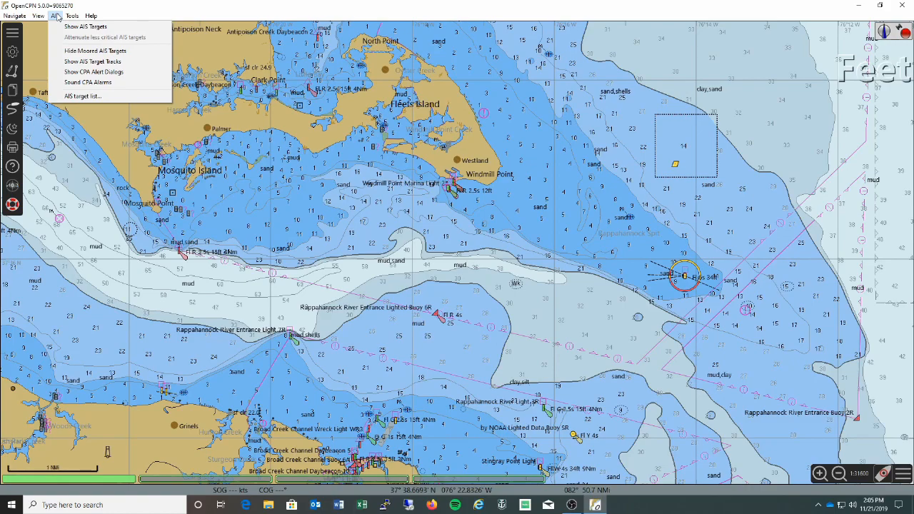
mouse_move(73, 15)
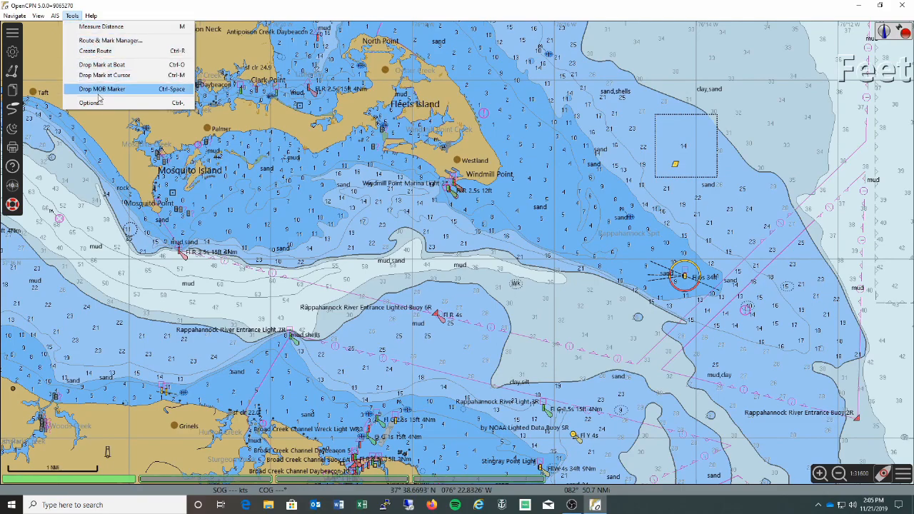
click(350, 226)
right_click(350, 226)
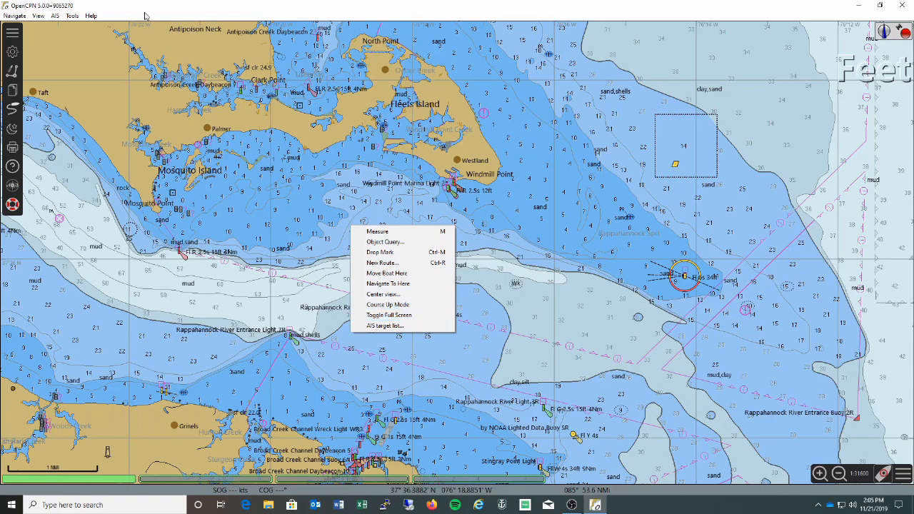
Step: Create a six-waypoint route about 9.5 NMi long from Mosquito Point east through the river entrance, ending northeast of Rappahannock Spit
click(75, 18)
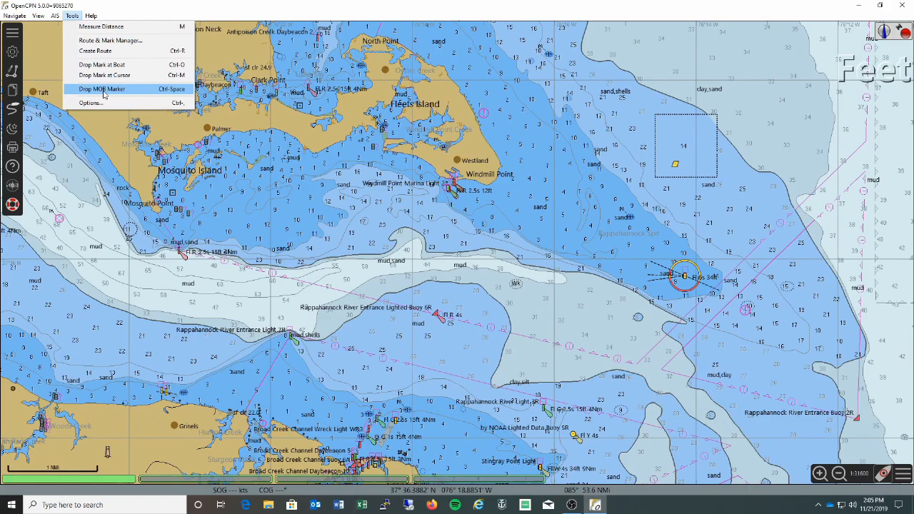
click(107, 52)
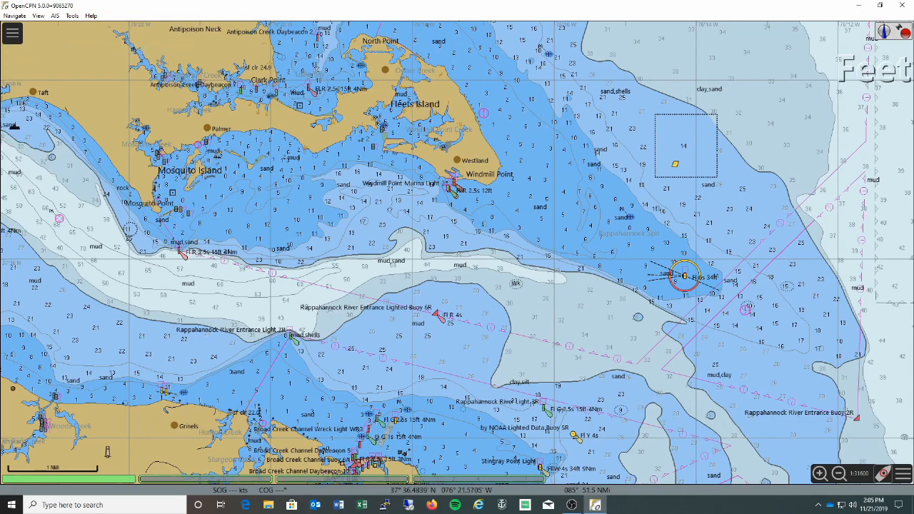
click(160, 214)
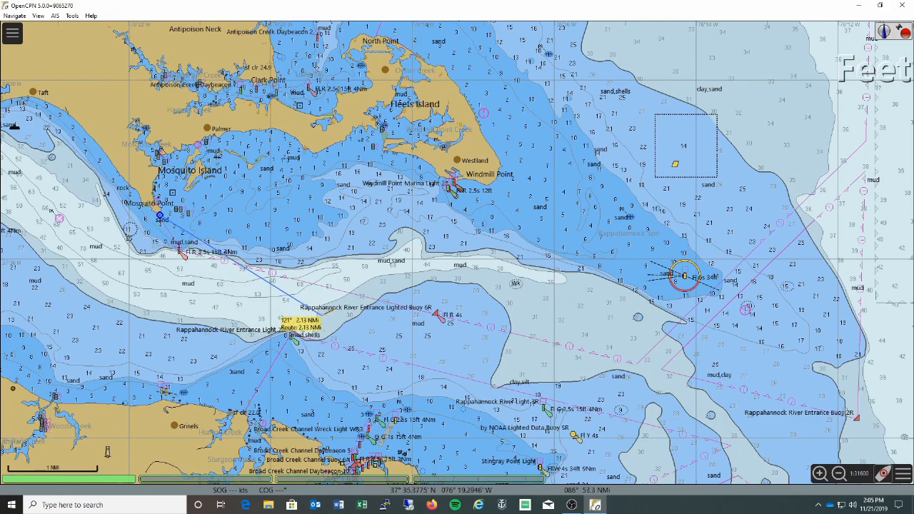
click(322, 315)
click(418, 262)
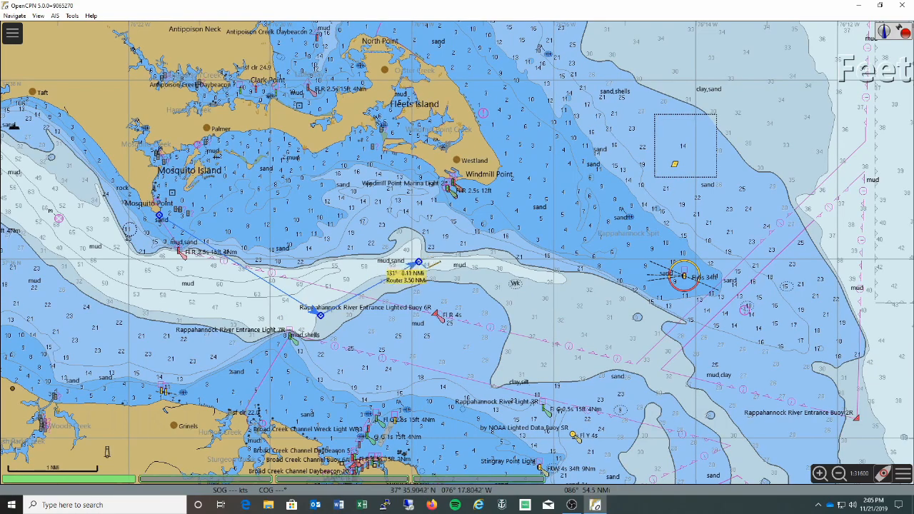
click(597, 294)
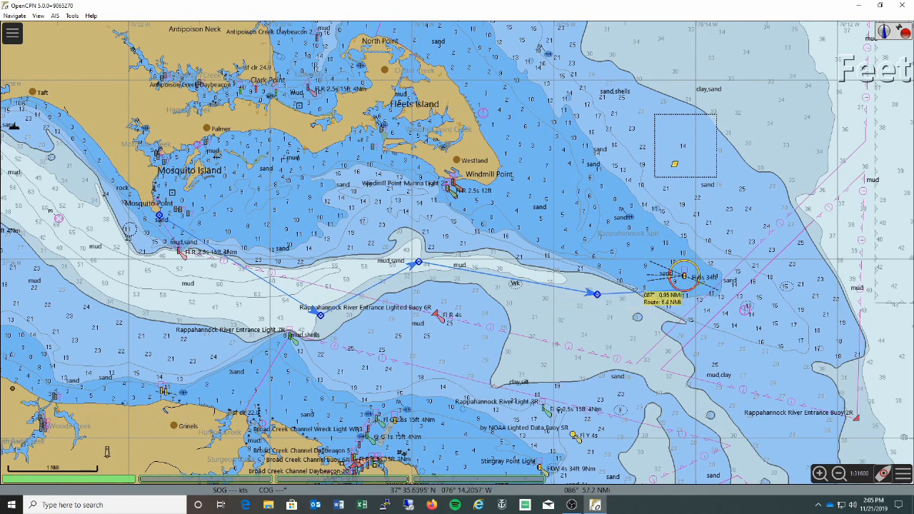
click(800, 314)
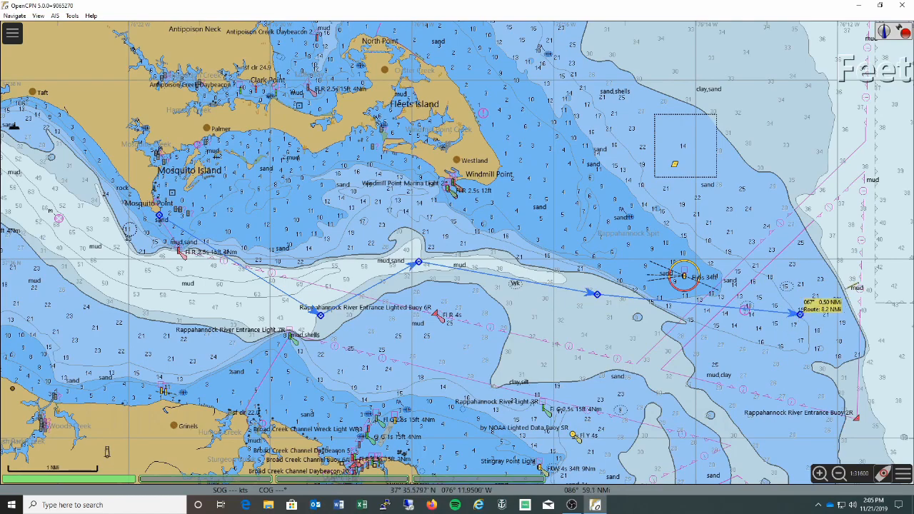
click(845, 163)
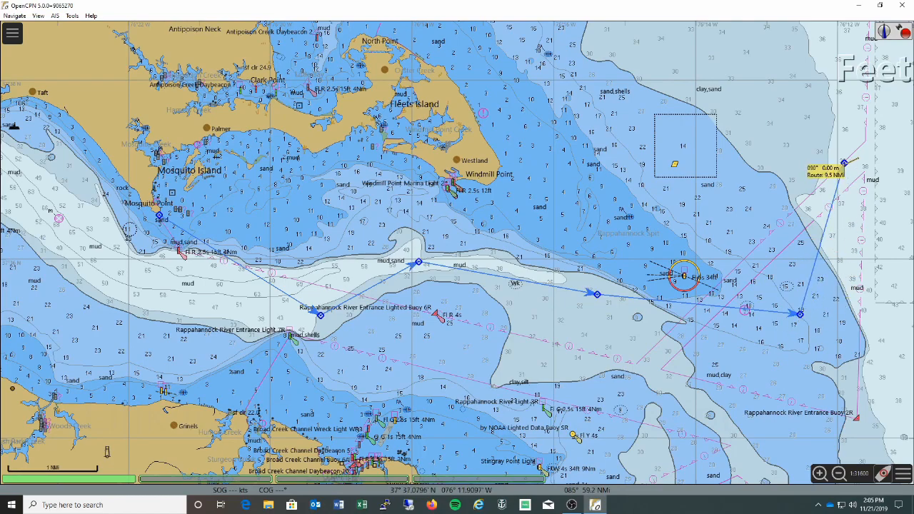
right_click(846, 163)
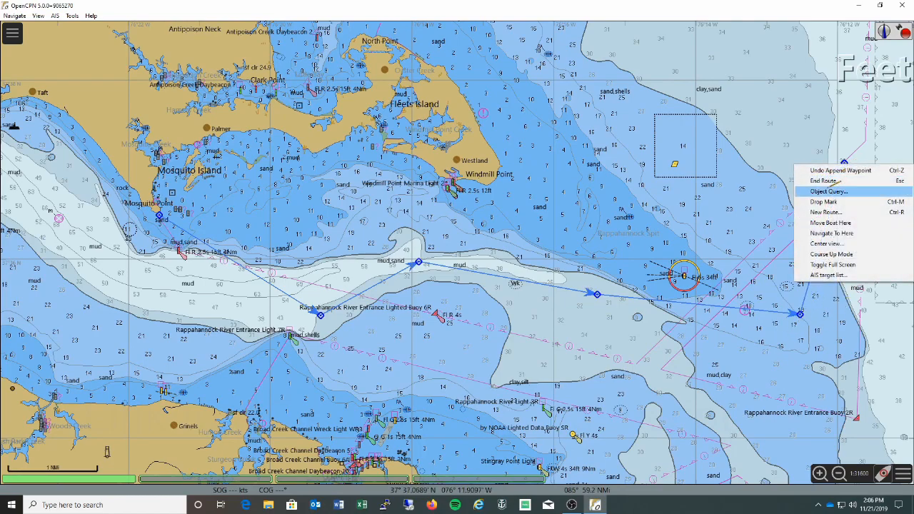
click(834, 181)
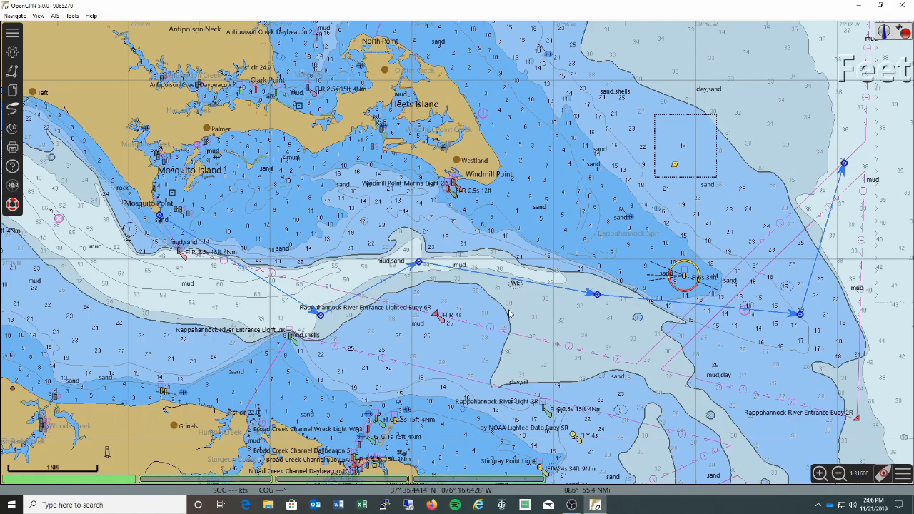
Step: Reshape the route by moving its second, third and fourth waypoints west along the channel and the fifth to just southeast of the 34 ft light
mouse_move(231, 263)
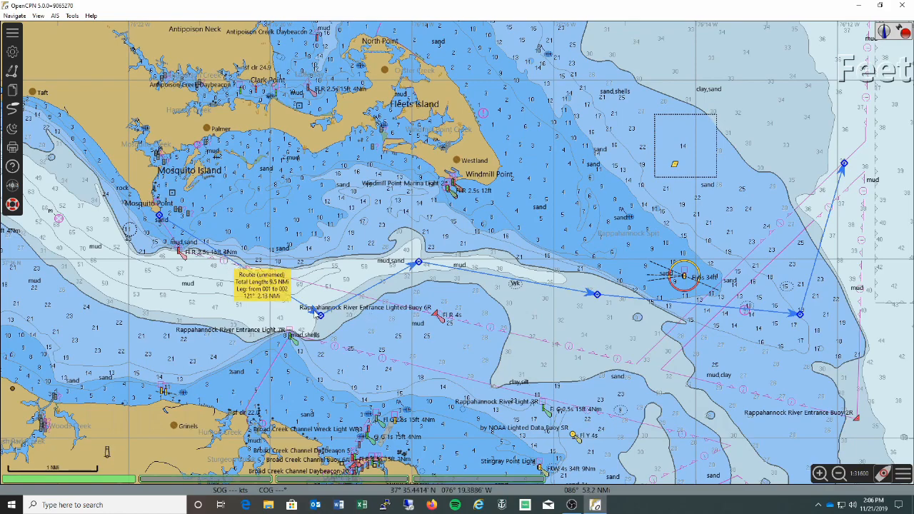
drag(325, 320, 195, 307)
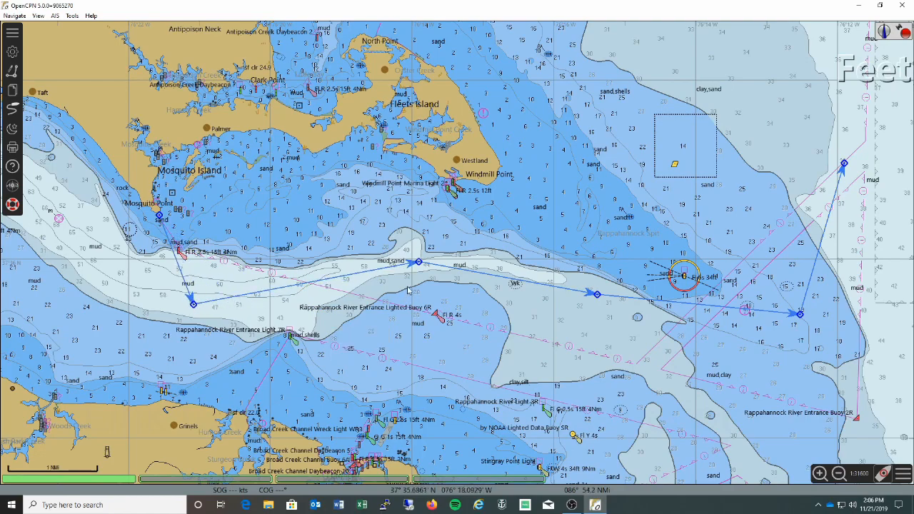
drag(418, 262, 326, 286)
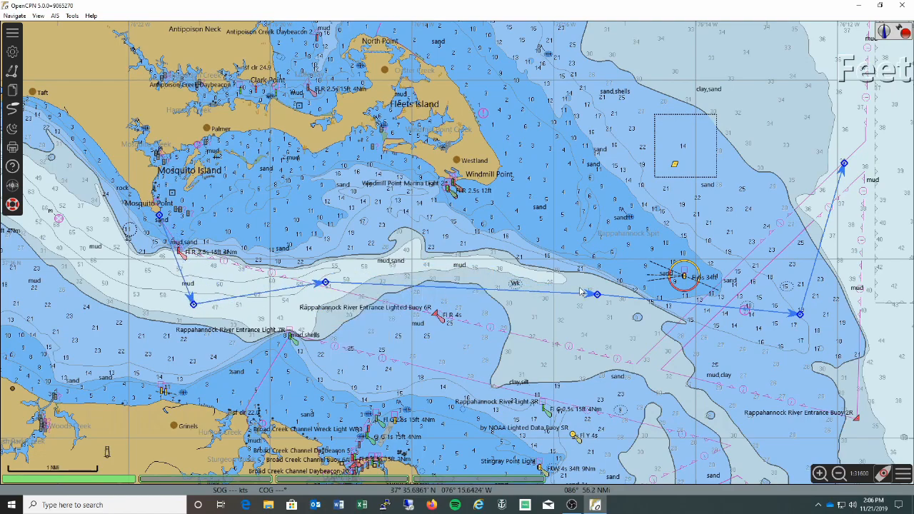
drag(597, 294, 461, 263)
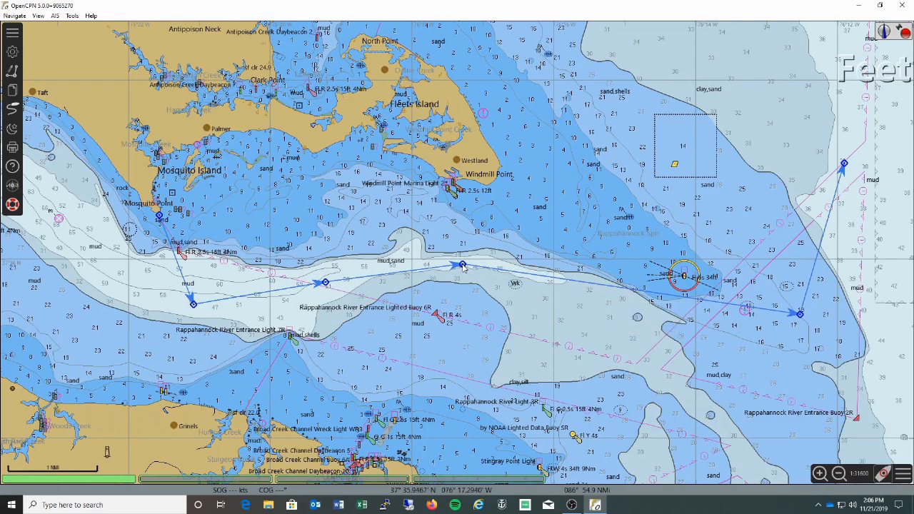
drag(799, 318, 678, 376)
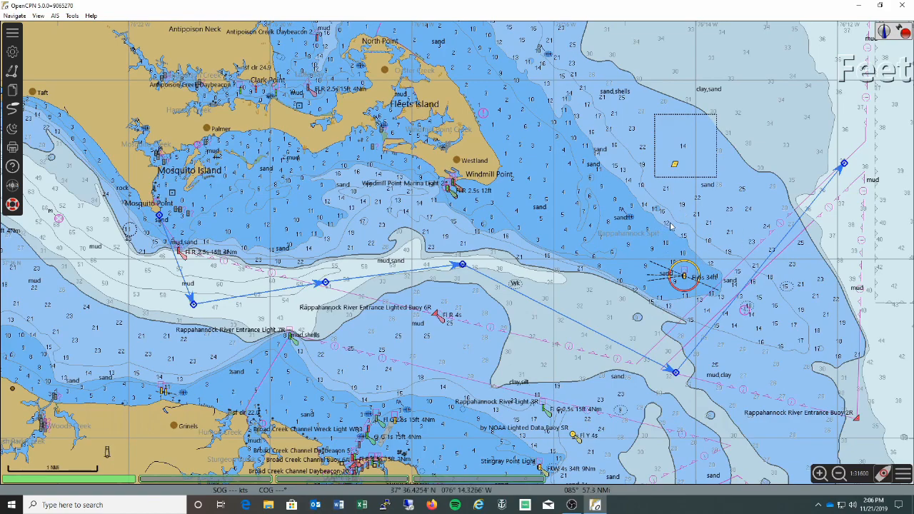
mouse_move(679, 373)
drag(678, 373, 718, 326)
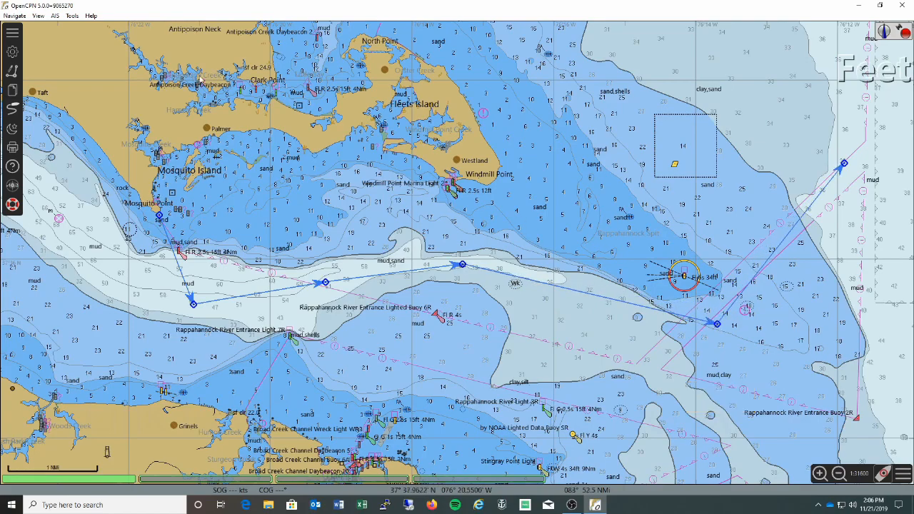
Step: Try naming the unnamed route Test Route with a plan speed of 5, view its advanced properties, and cancel the changes
click(73, 16)
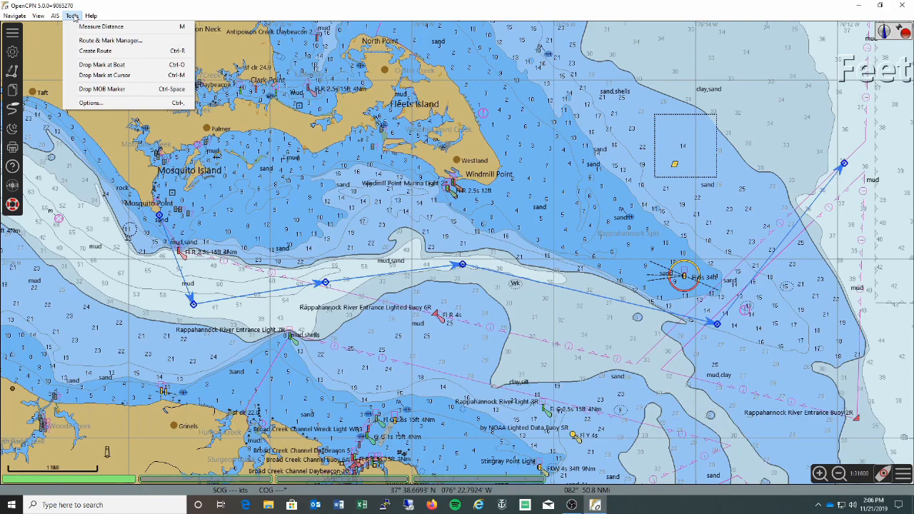
click(107, 41)
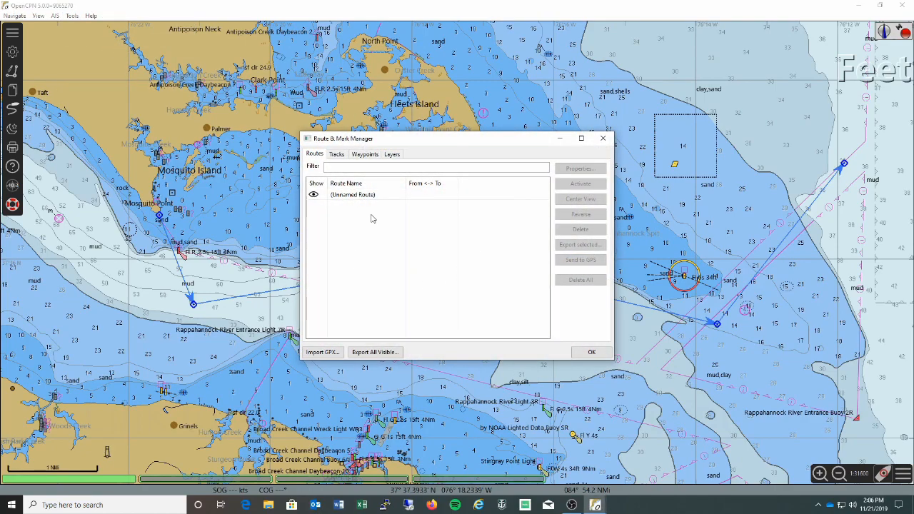
click(355, 197)
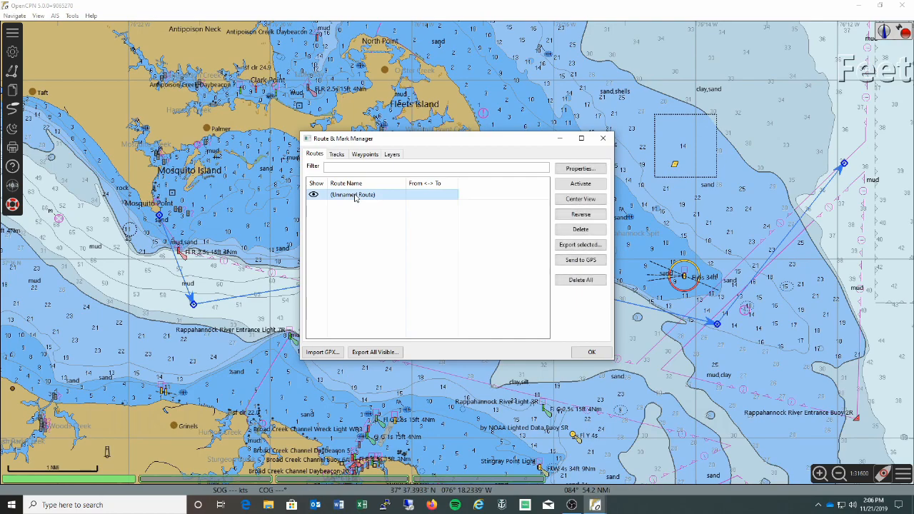
click(581, 170)
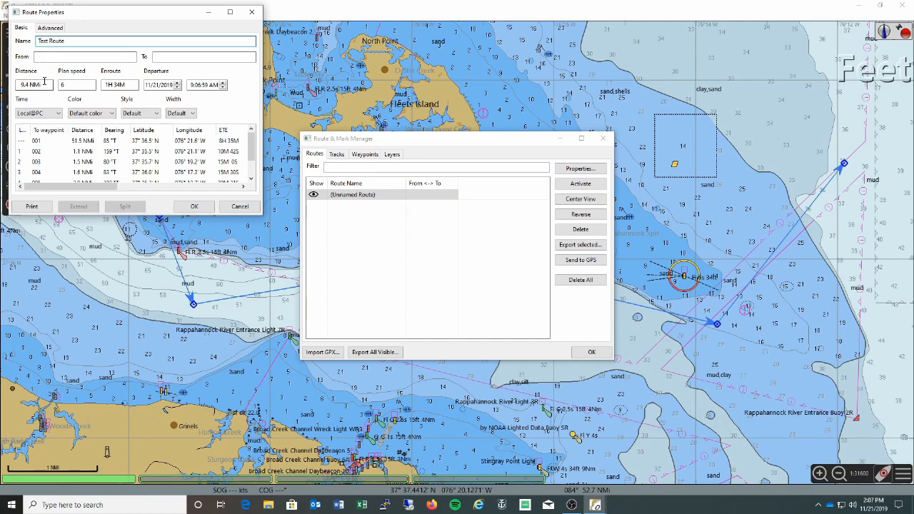
double_click(81, 85)
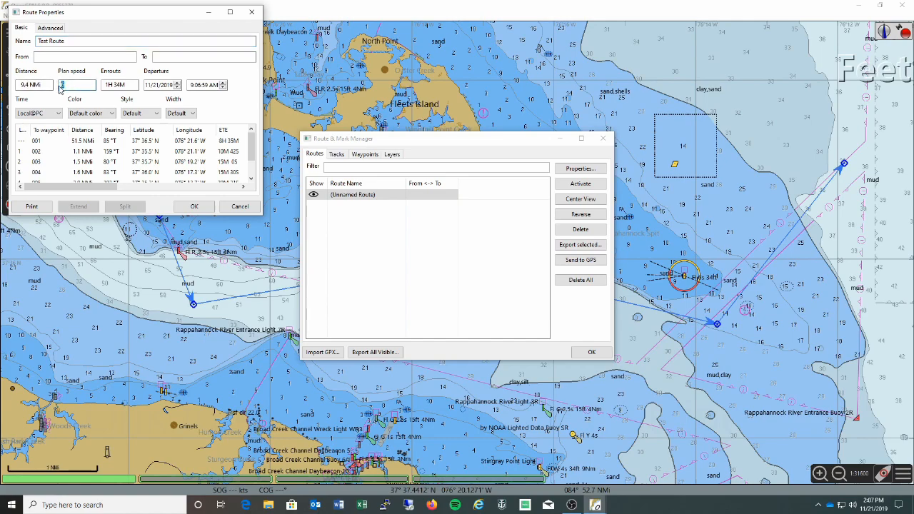
text(5)
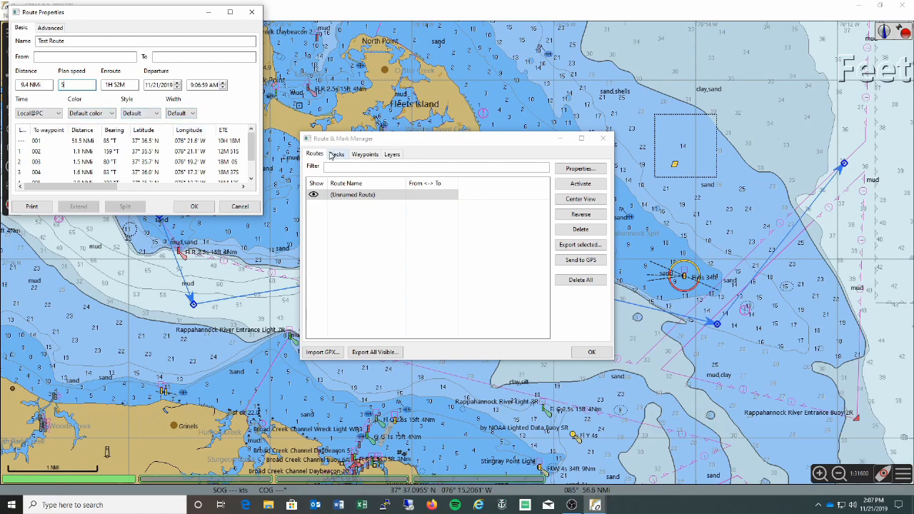
click(50, 28)
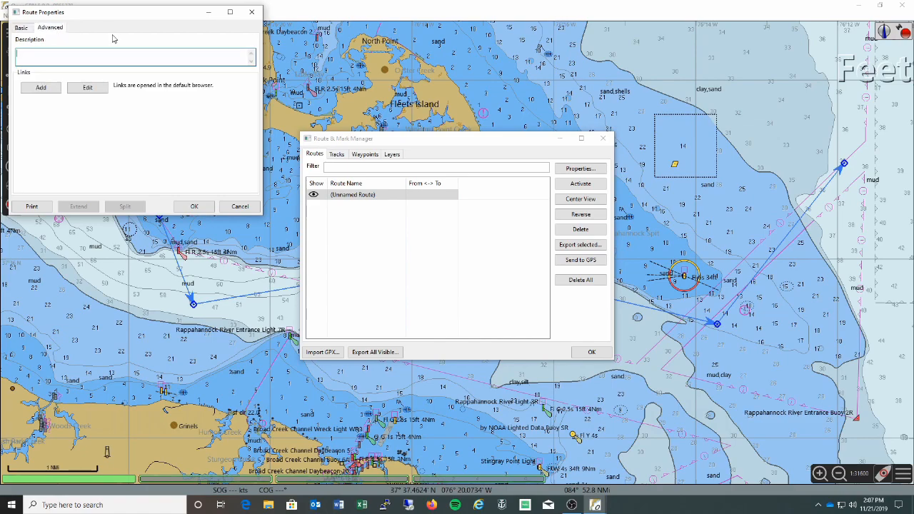
click(251, 210)
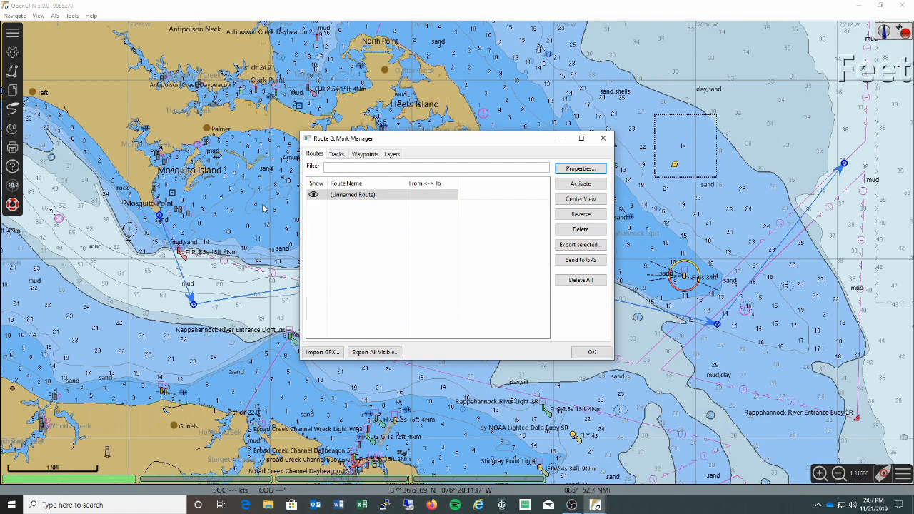
Step: Examine the tracks, the MAN OVERBOARD waypoint's properties and the layers in the Route & Mark Manager, and close it
click(337, 155)
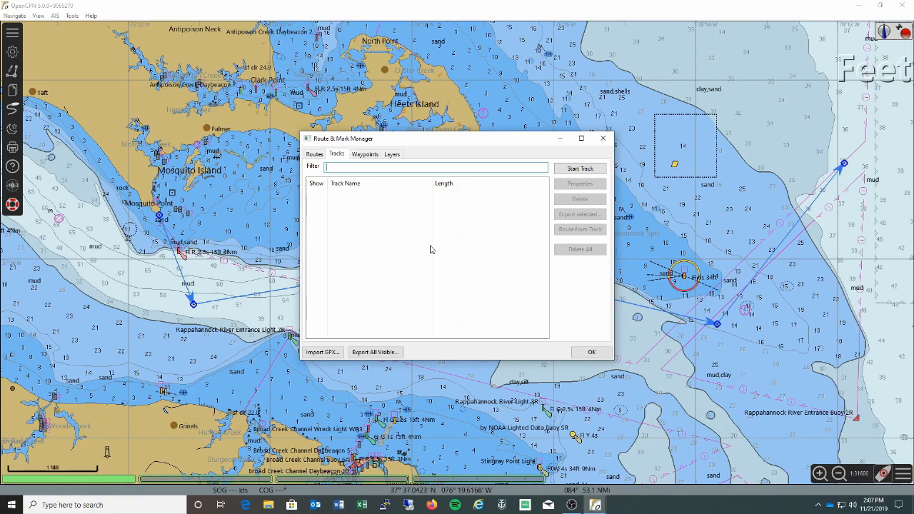
click(370, 157)
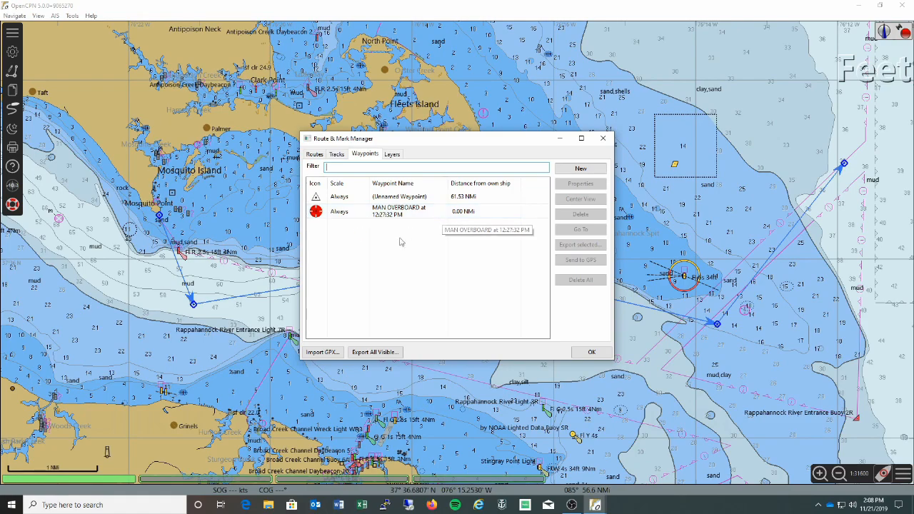
click(376, 212)
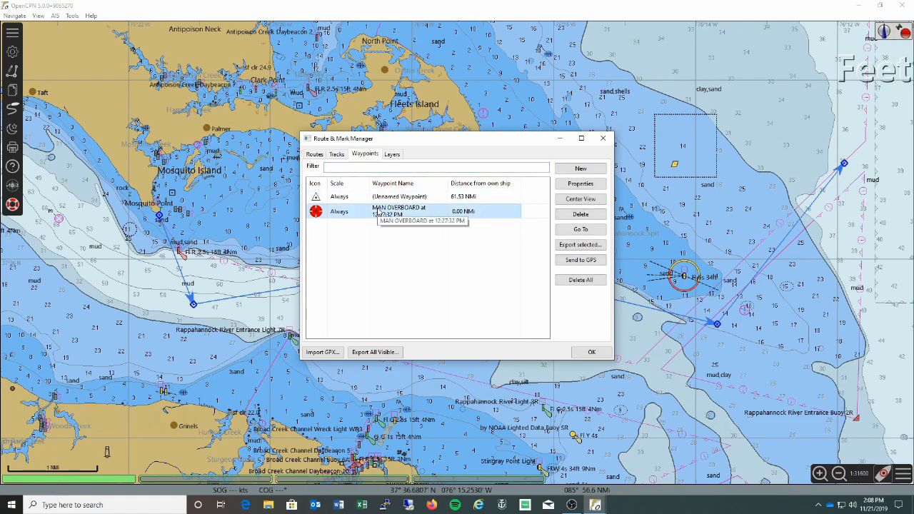
click(580, 183)
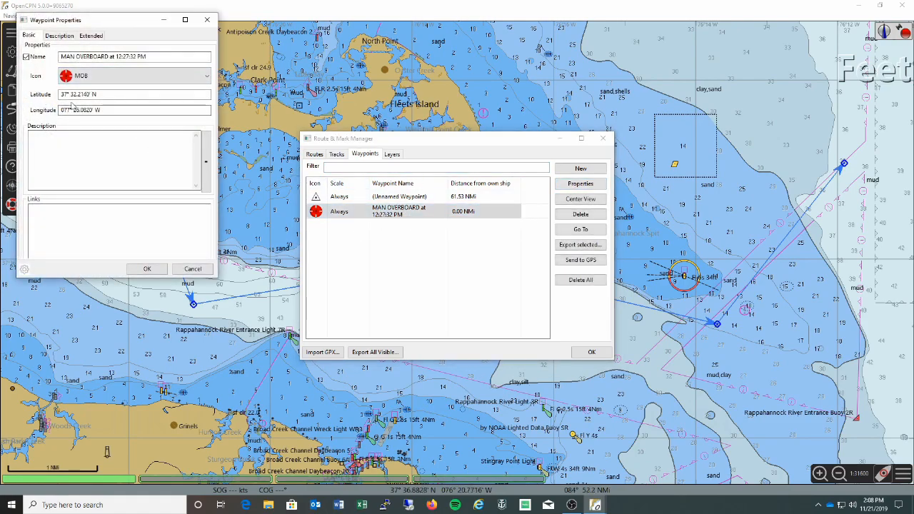
click(193, 269)
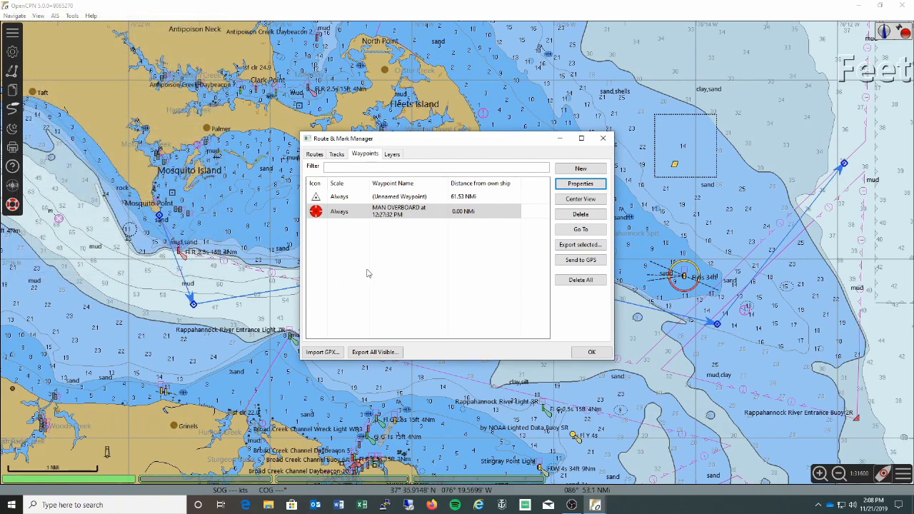
click(392, 154)
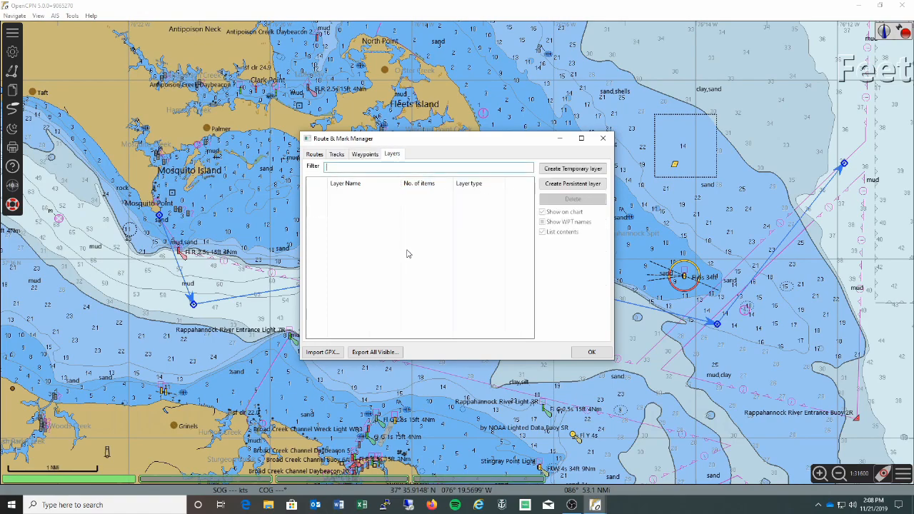
click(603, 141)
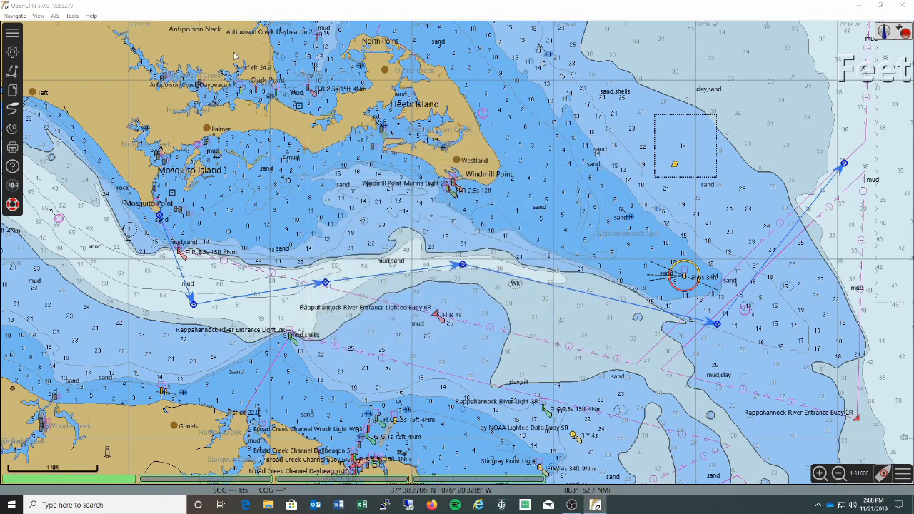
Step: Review the general, units, advanced and template settings of the display options
click(72, 16)
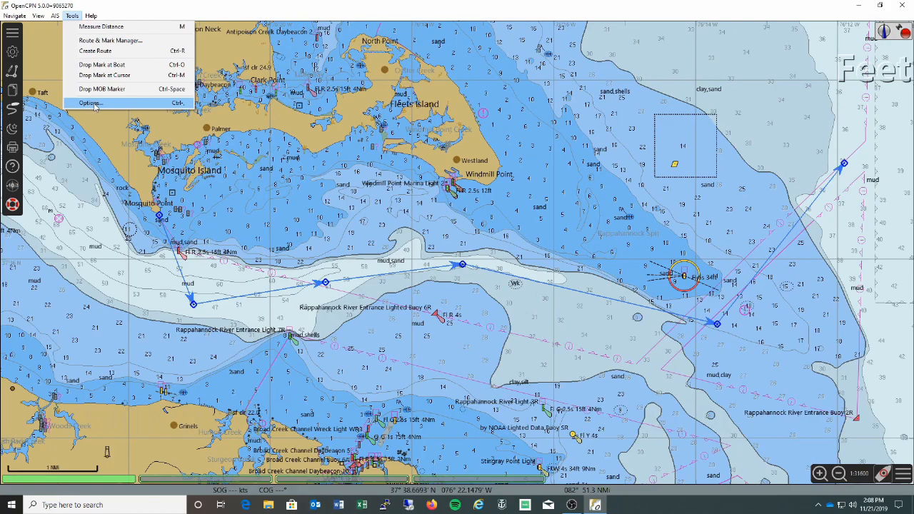
click(90, 103)
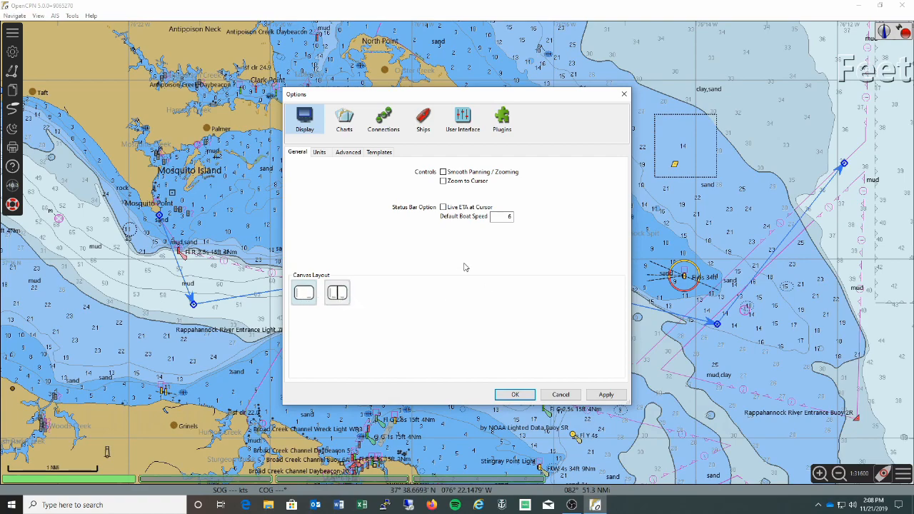
click(320, 152)
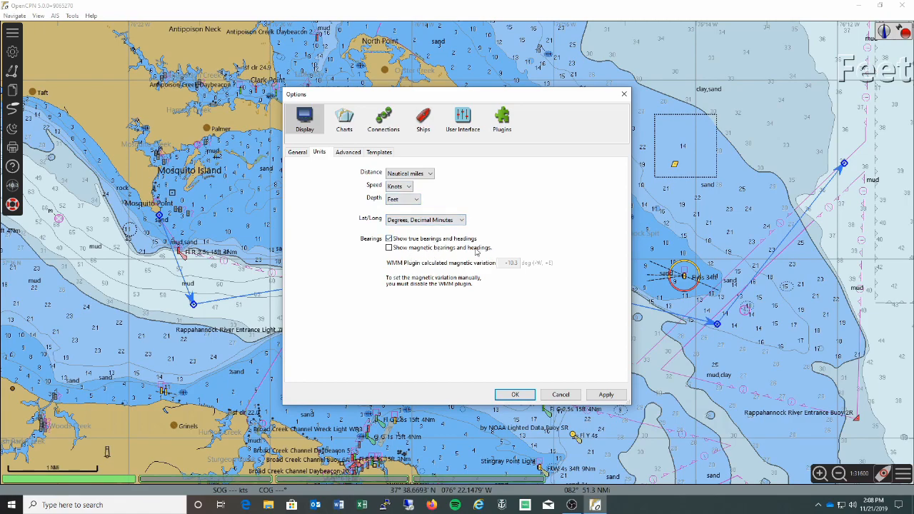
click(343, 154)
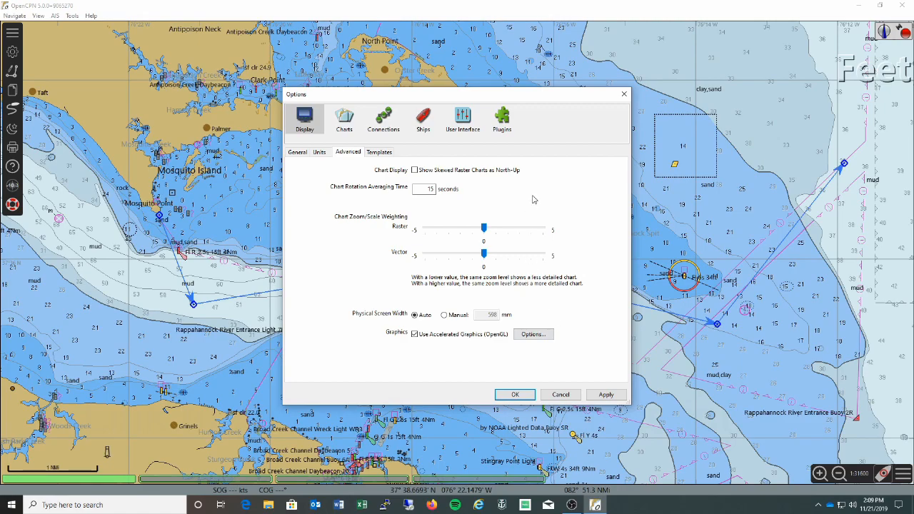
click(379, 153)
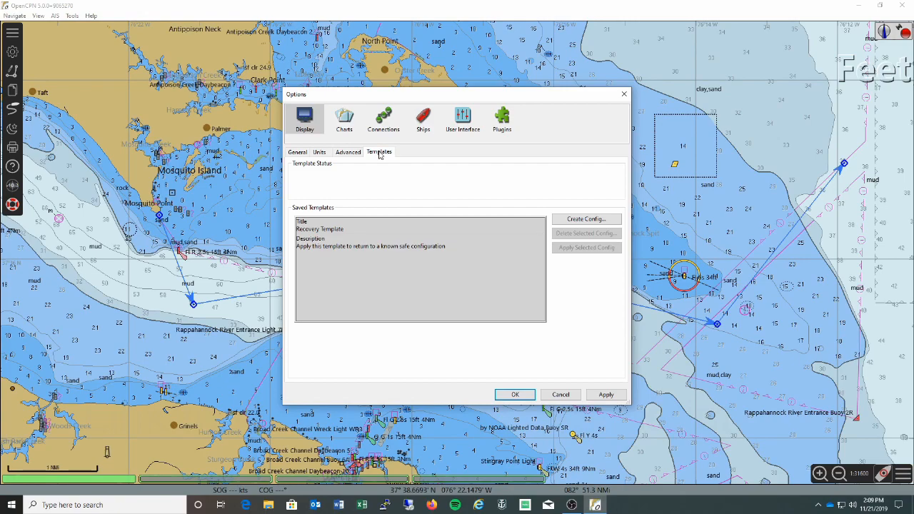
Step: Review the chart file, vector chart display, chart group, tides and currents, and chart downloader settings in the options
click(343, 123)
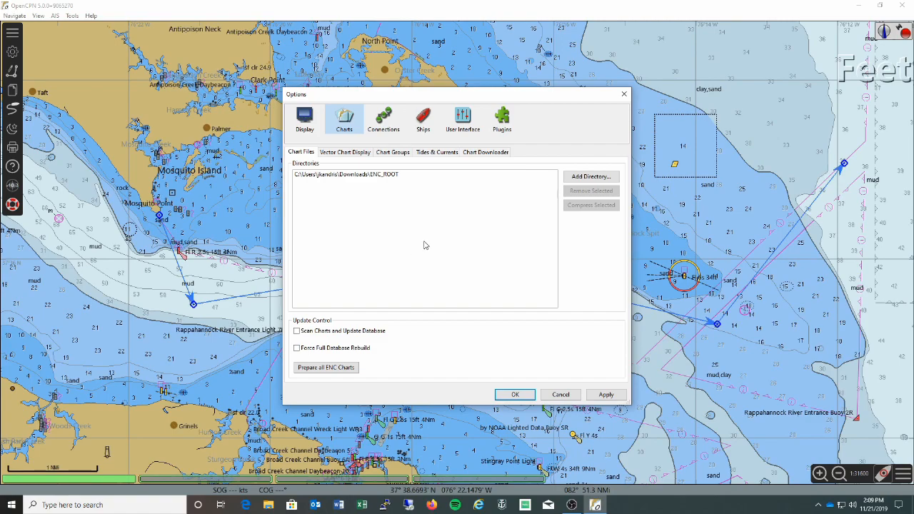
click(347, 154)
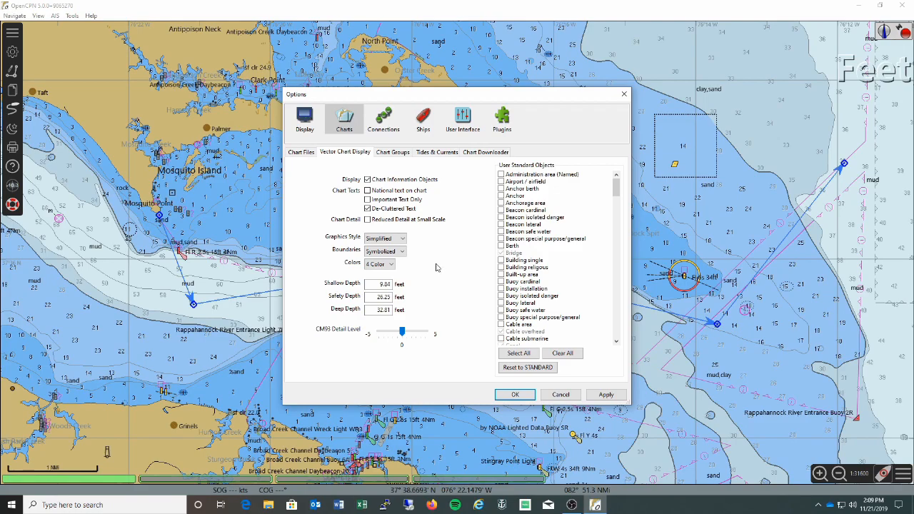
click(394, 153)
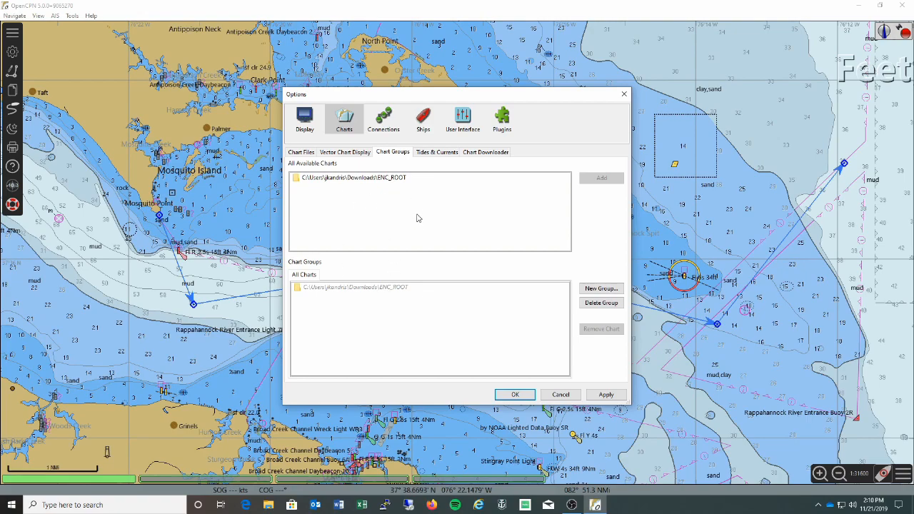
click(439, 154)
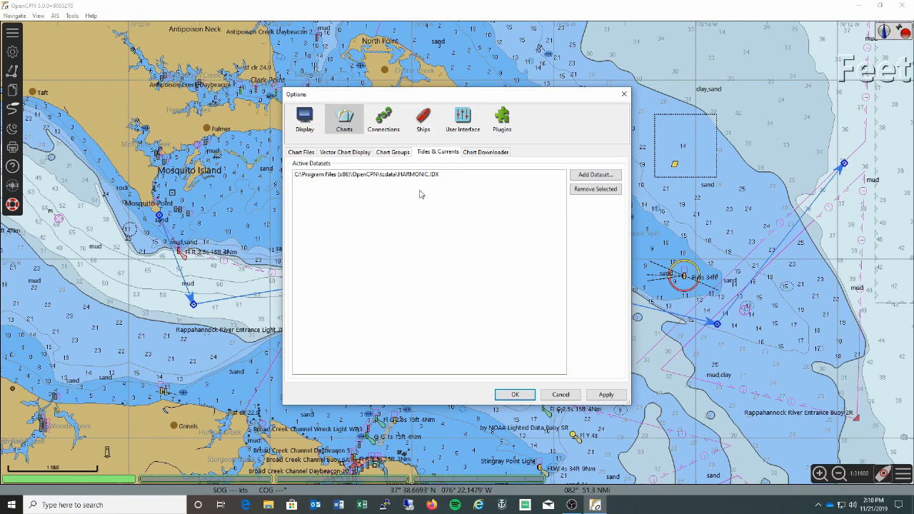
click(482, 153)
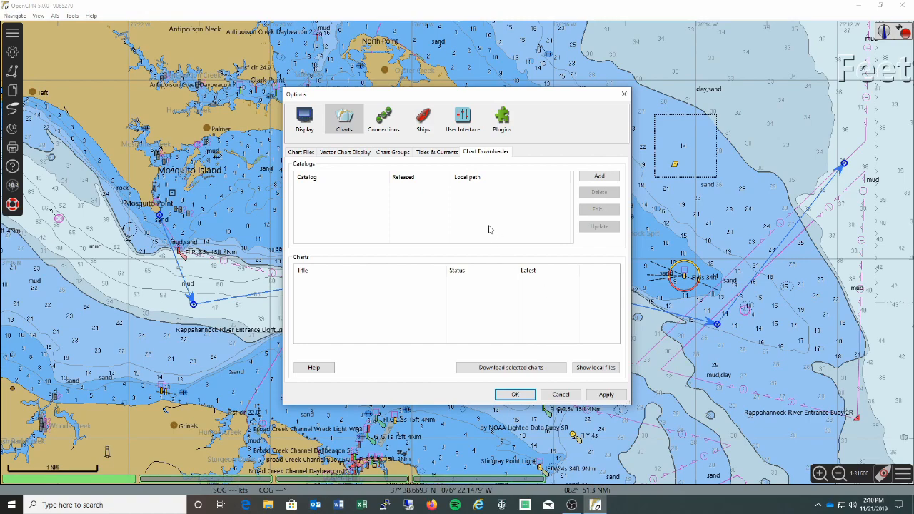
Step: Review the data connection settings and the ship options for own ship, AIS targets, MMSI properties, and routes and points, including the default waypoint icons
click(386, 125)
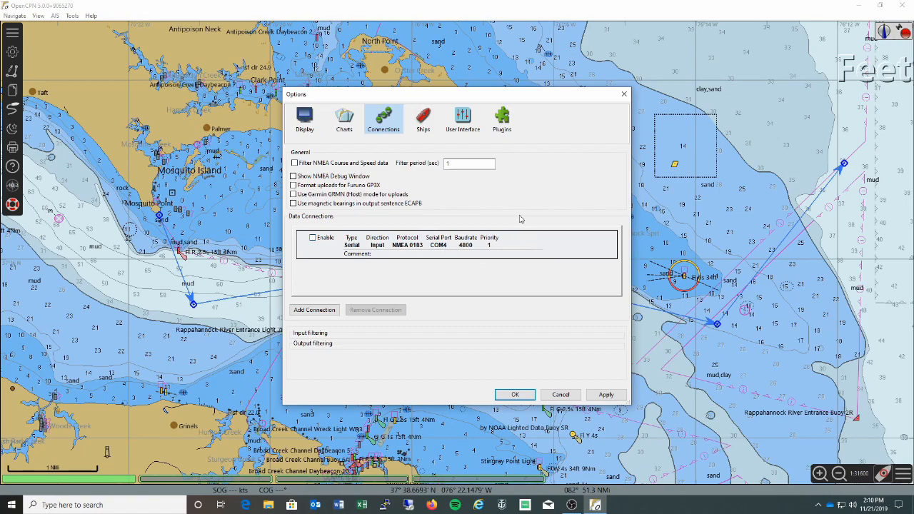
click(422, 119)
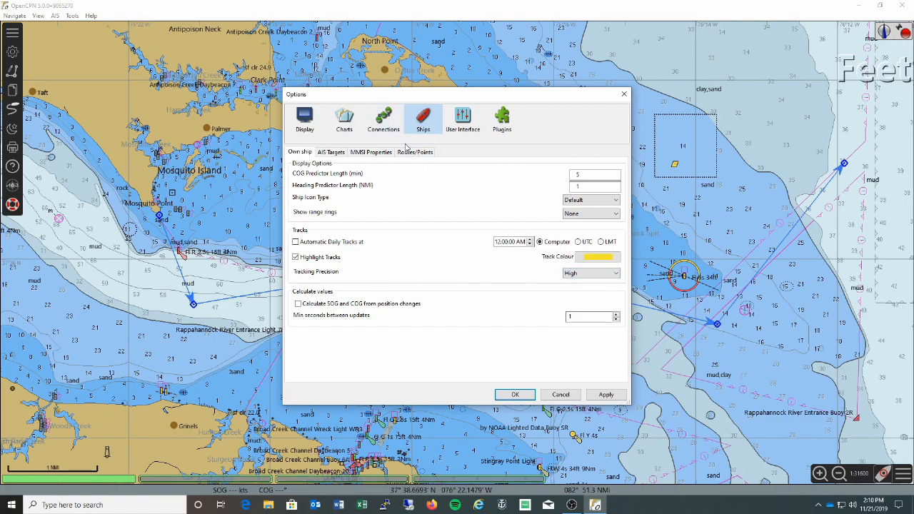
click(333, 154)
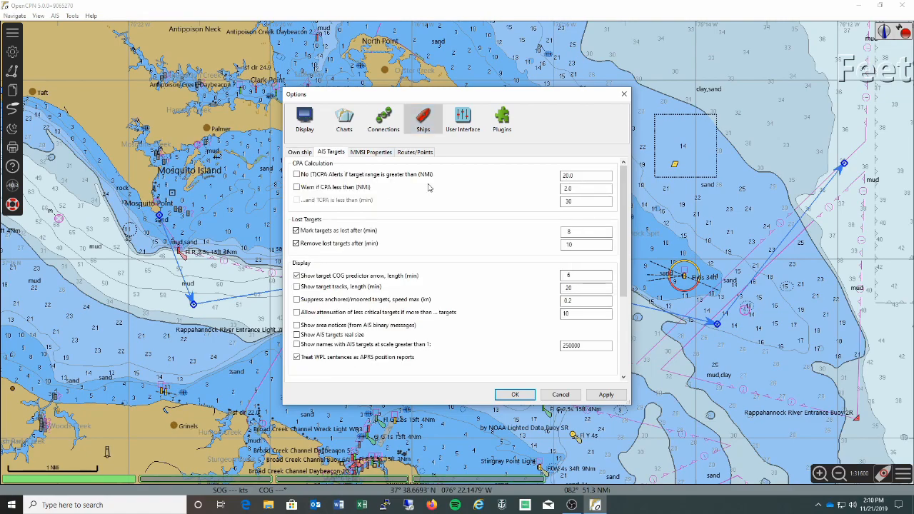
scroll(428, 187, down, 6)
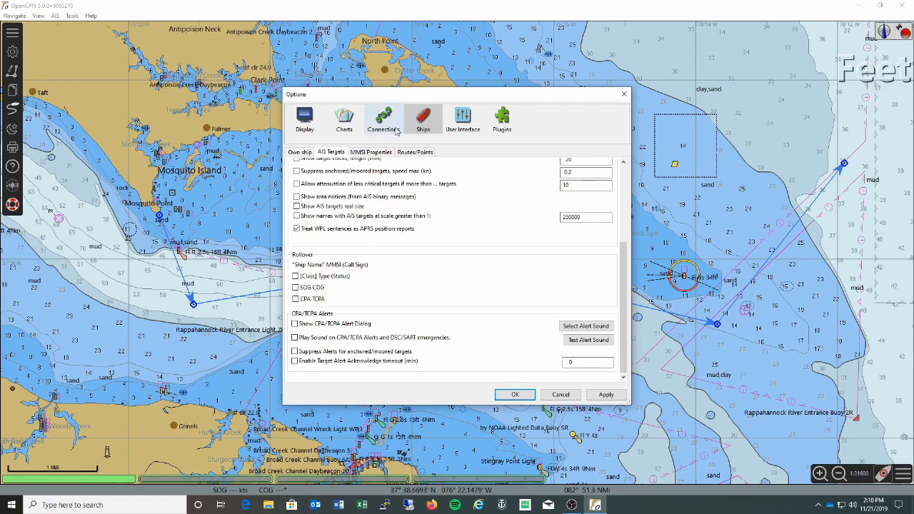
click(371, 153)
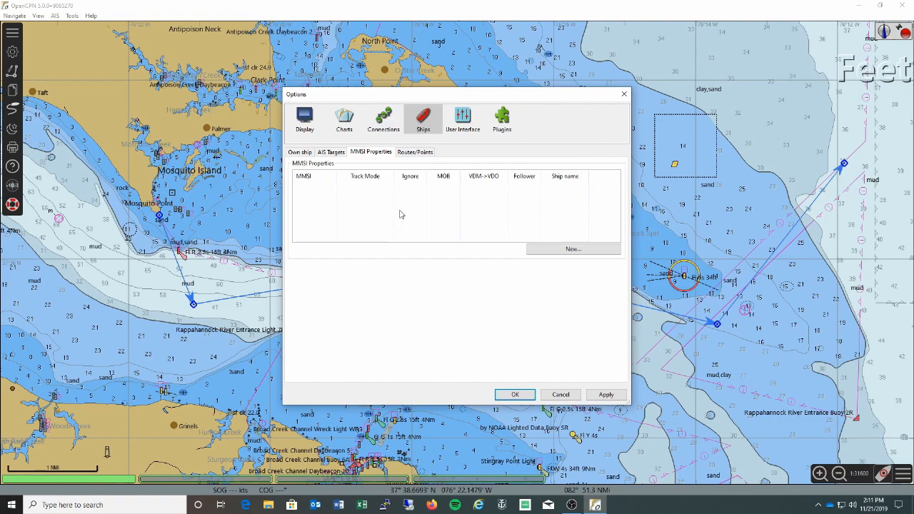
click(418, 153)
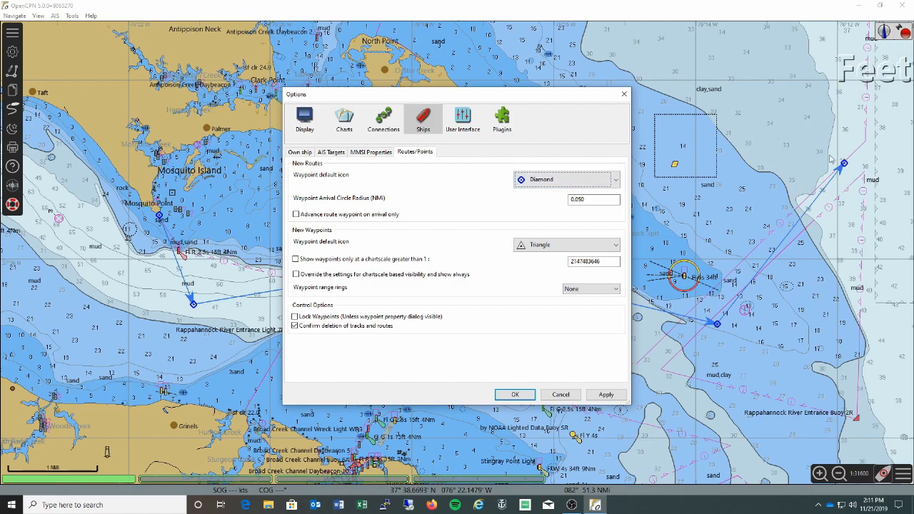
click(607, 178)
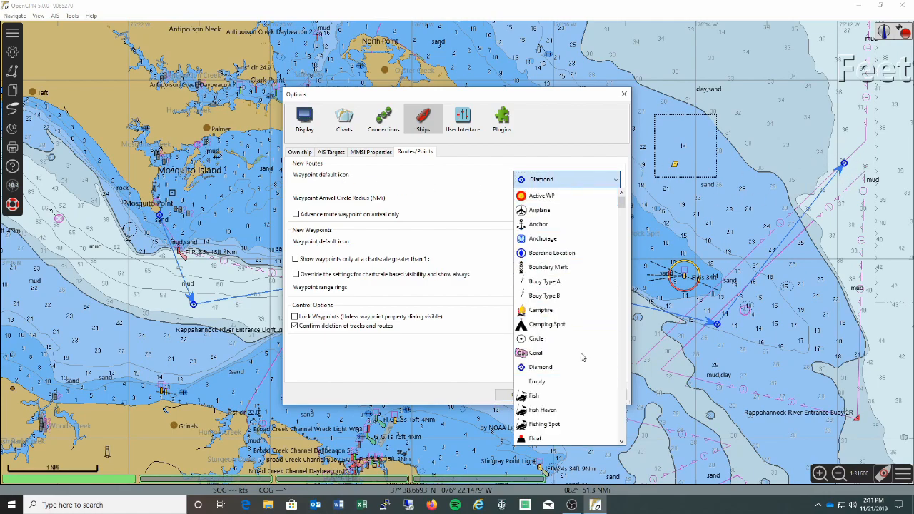
click(563, 185)
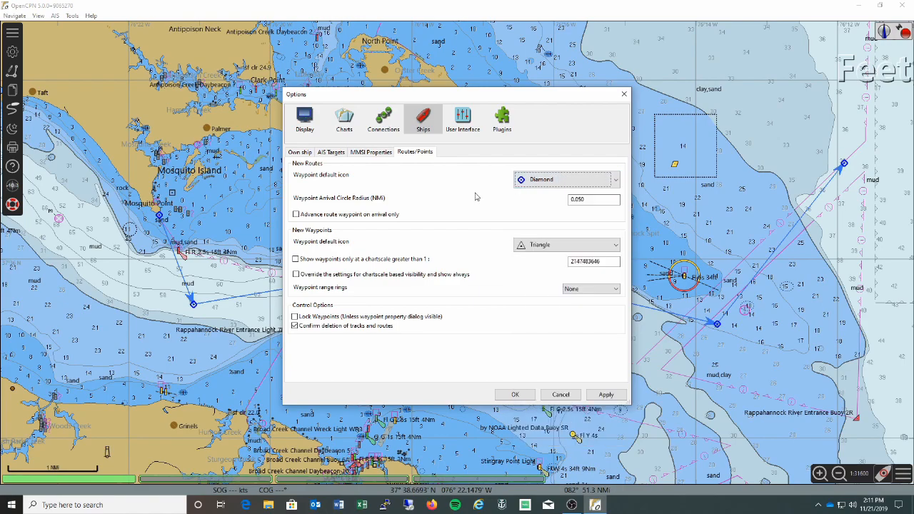
Step: Review the user interface and plugin options, and look over the available help entries after closing the options
click(462, 122)
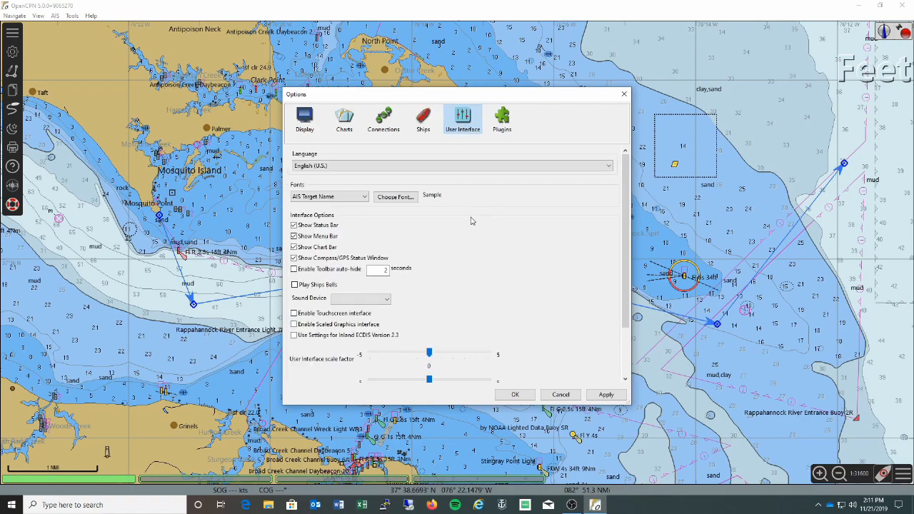
scroll(493, 218, down, 3)
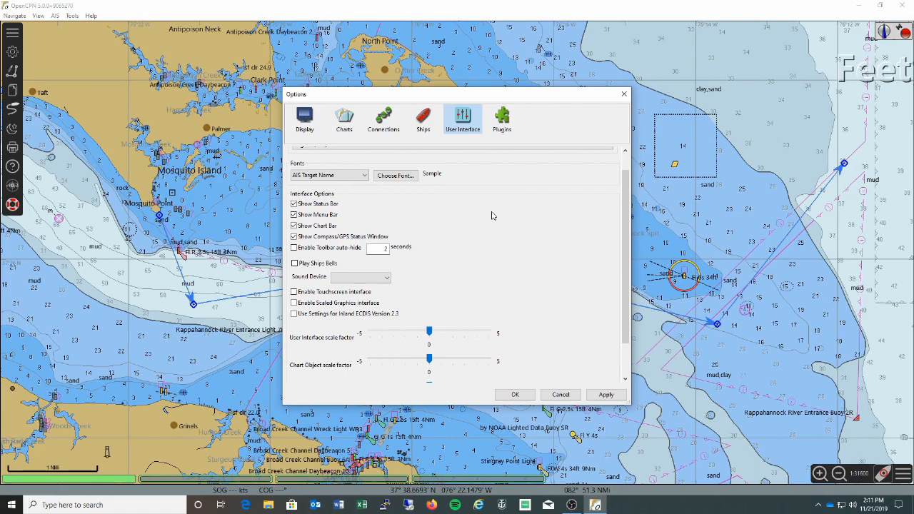
scroll(492, 216, up, 3)
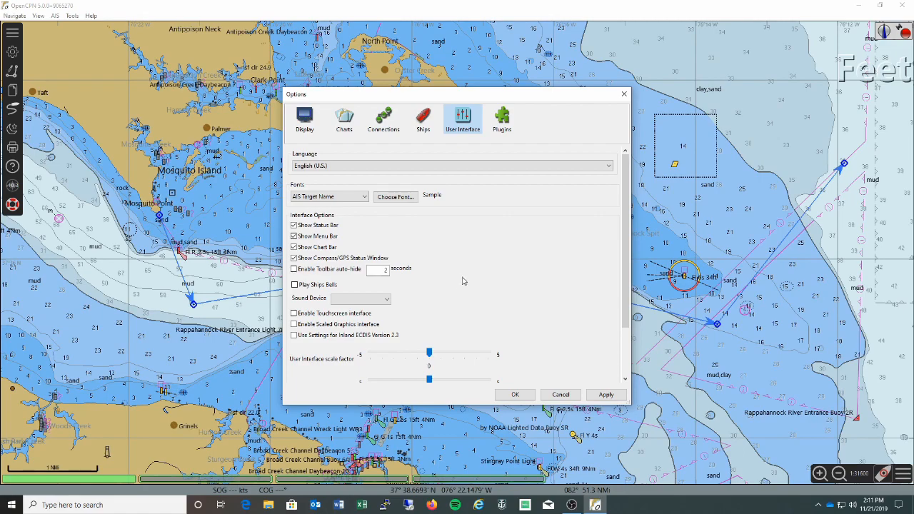
click(504, 130)
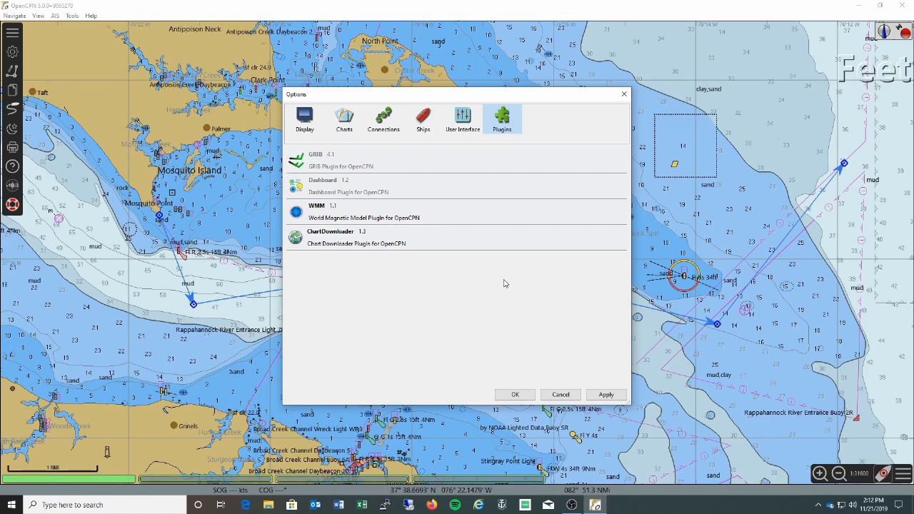
click(91, 16)
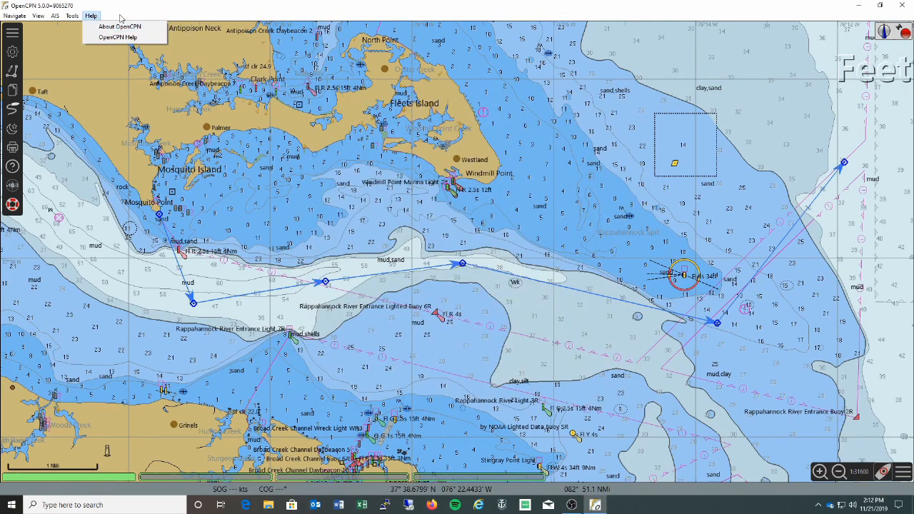
click(211, 10)
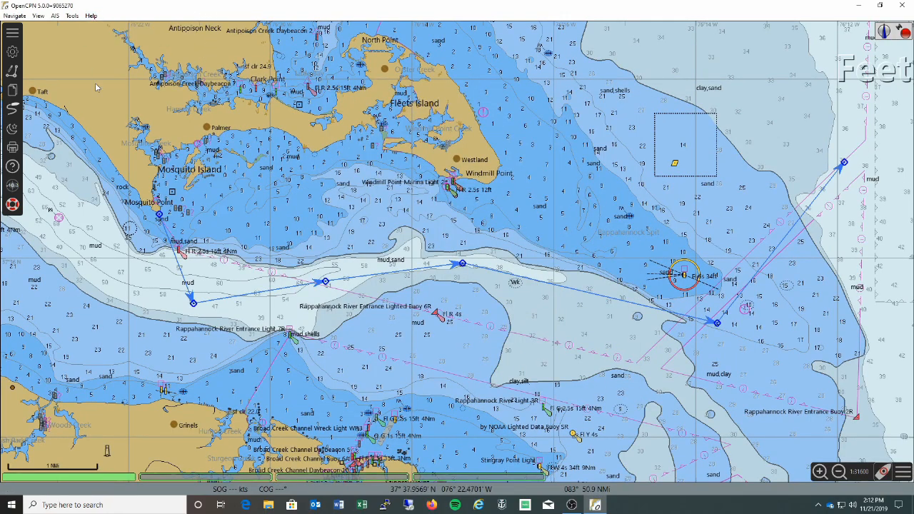